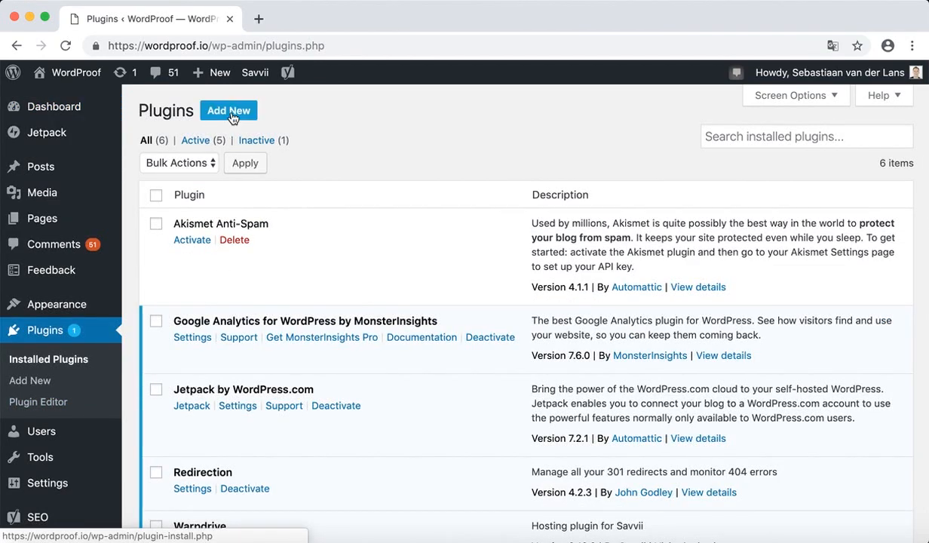
Upload and install the WordProof plugin from wordproof-blockchain.zip.
{"action": "left_click", "coordinate": [230, 112]}
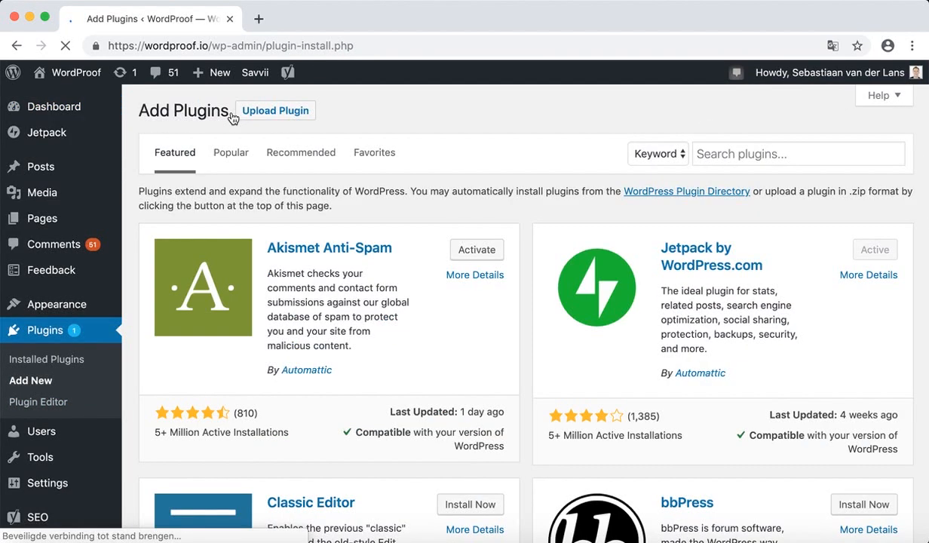
{"action": "left_click", "coordinate": [264, 115]}
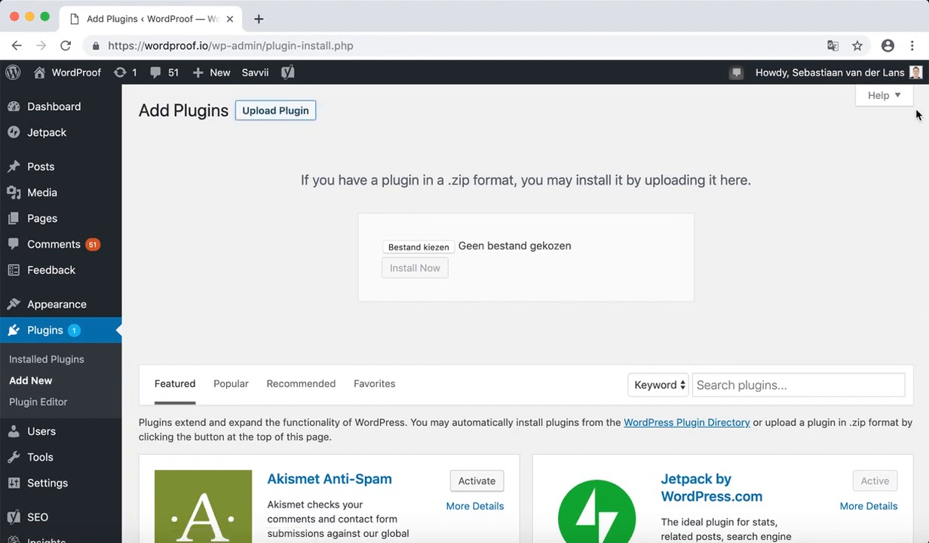
{"action": "left_click_drag", "start_coordinate": [928, 151], "coordinate": [427, 253]}
{"action": "left_click", "coordinate": [425, 270]}
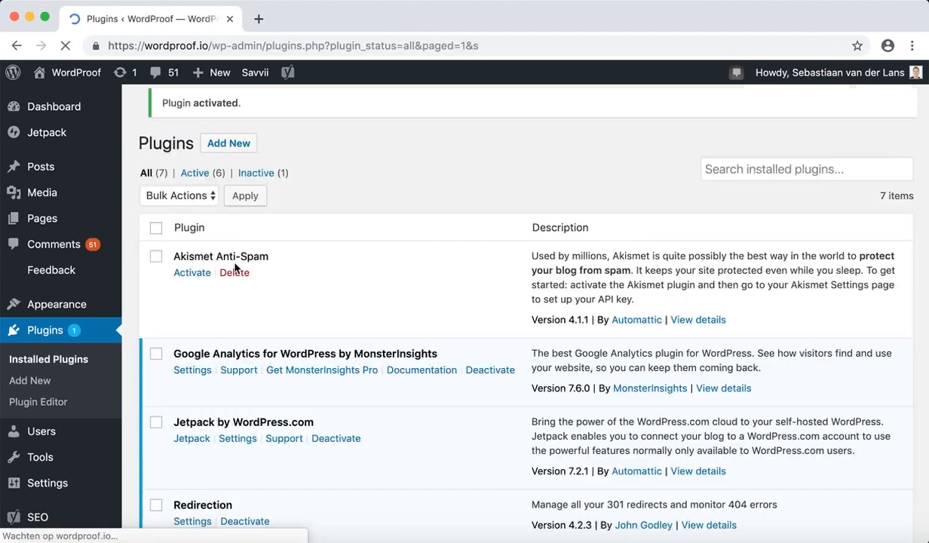
Open the WordProof Settings dashboard from the sidebar.
{"action": "scroll", "coordinate": [88, 398], "scroll_direction": "down", "scroll_amount": 1}
{"action": "scroll", "coordinate": [89, 398], "scroll_direction": "down", "scroll_amount": 2}
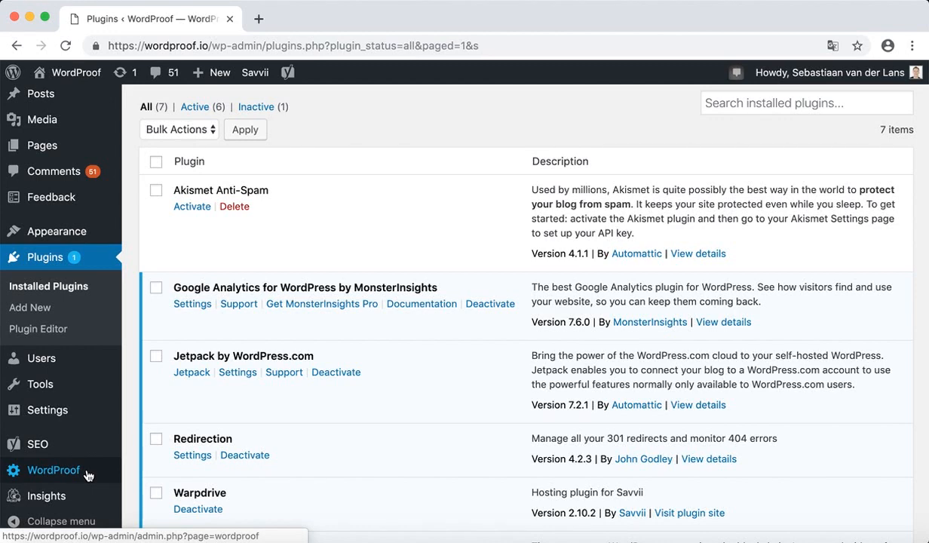
{"action": "left_click", "coordinate": [87, 472]}
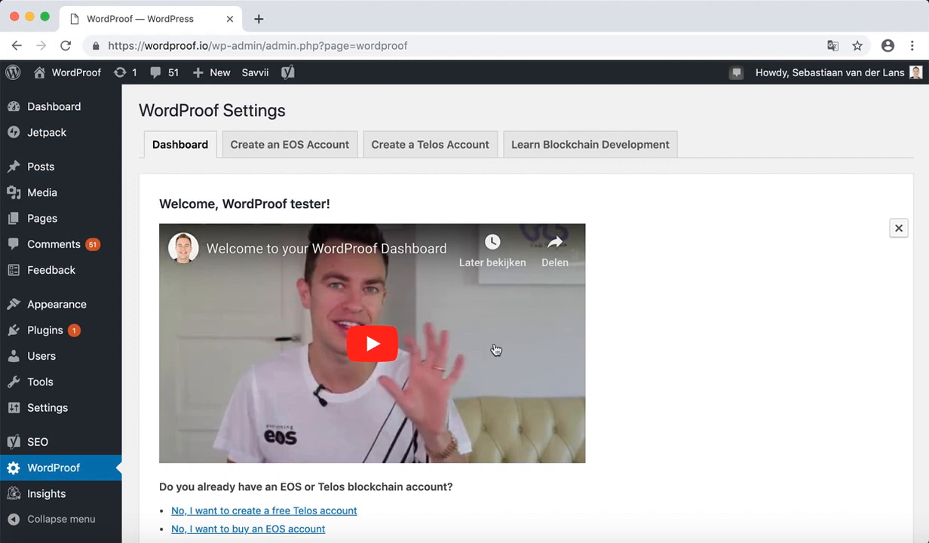
{"action": "scroll", "coordinate": [659, 352], "scroll_direction": "down", "scroll_amount": 2}
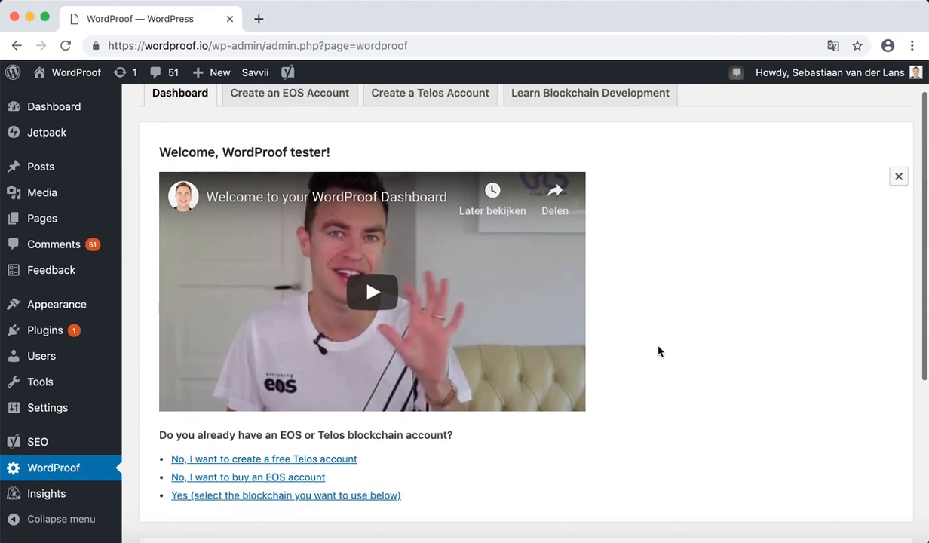
{"action": "scroll", "coordinate": [658, 351], "scroll_direction": "up", "scroll_amount": 2}
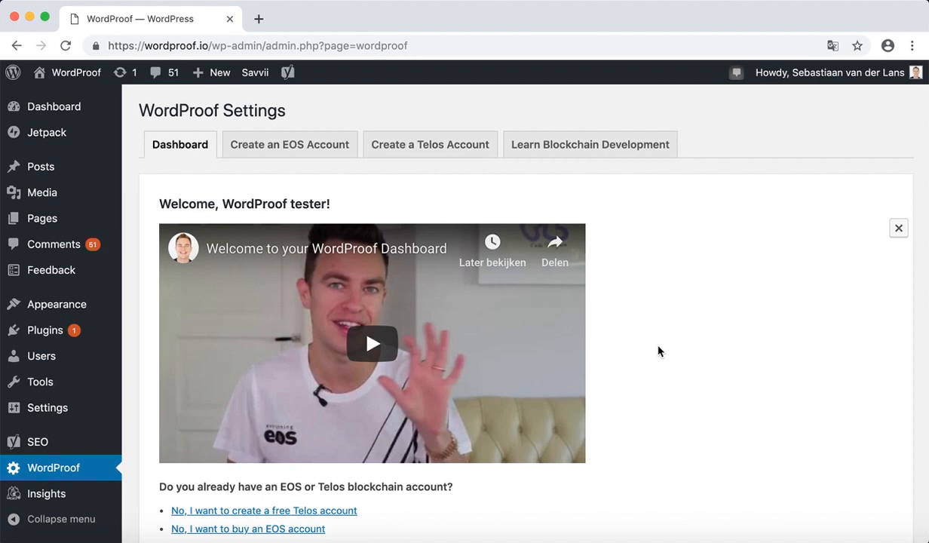
{"action": "scroll", "coordinate": [658, 350], "scroll_direction": "down", "scroll_amount": 4}
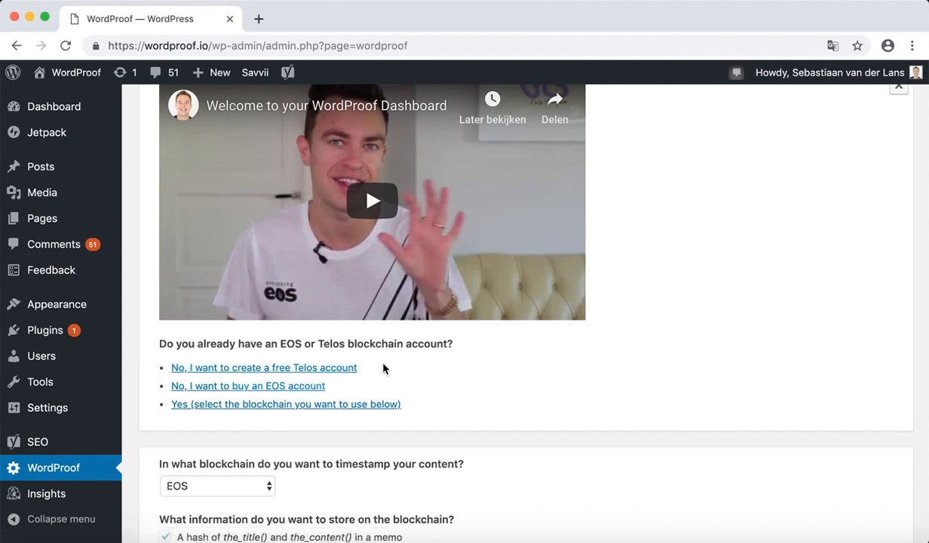
{"action": "scroll", "coordinate": [383, 368], "scroll_direction": "up", "scroll_amount": 3}
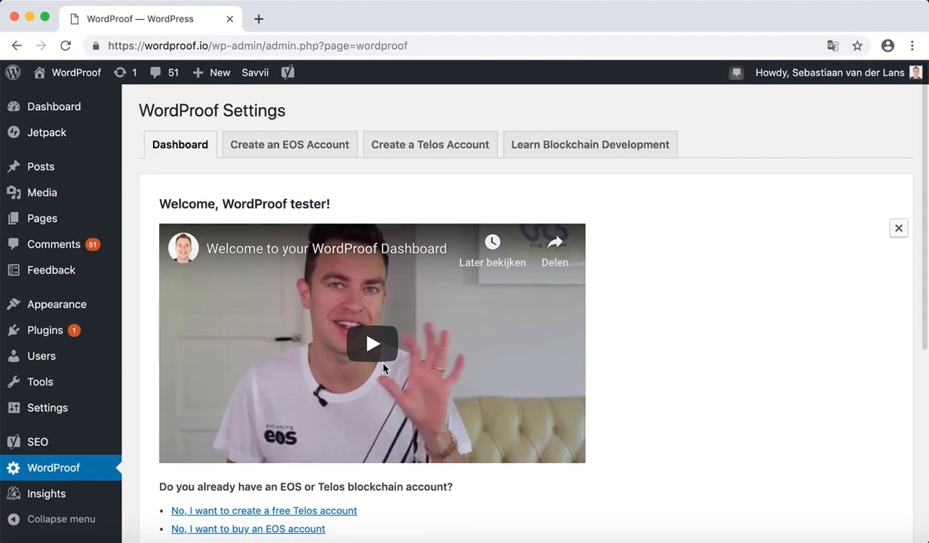
{"action": "scroll", "coordinate": [383, 368], "scroll_direction": "down", "scroll_amount": 2}
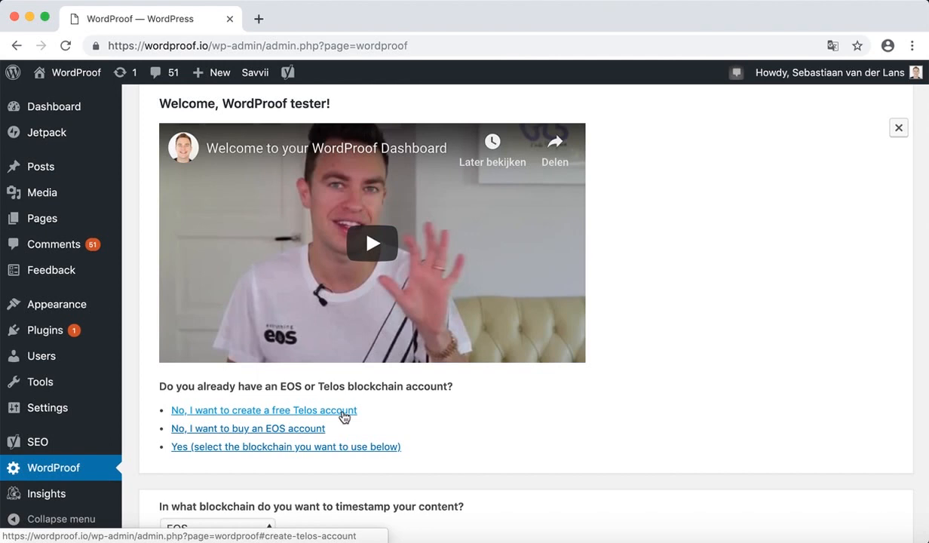
Request a free Telos account named basexample55 with generated owner and active public keys.
{"action": "left_click", "coordinate": [344, 412]}
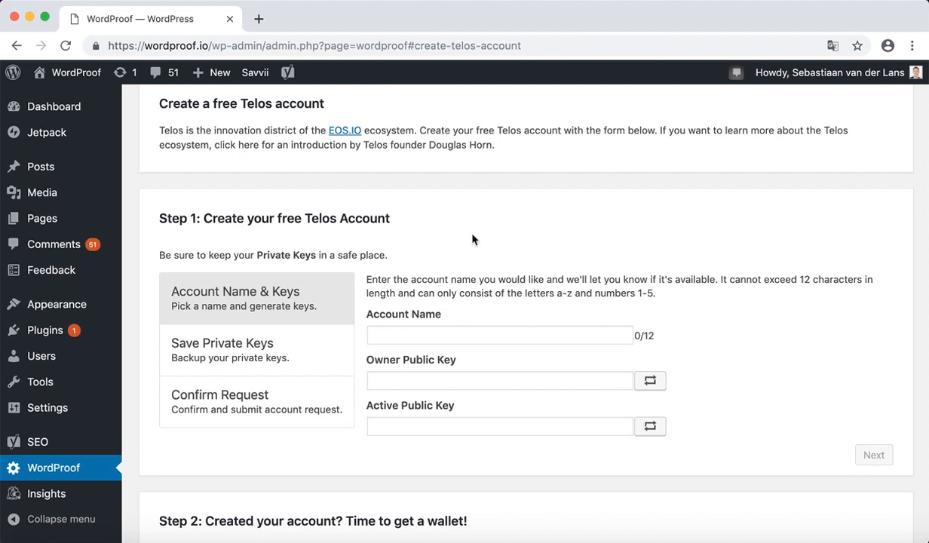
{"action": "scroll", "coordinate": [470, 256], "scroll_direction": "up", "scroll_amount": 3}
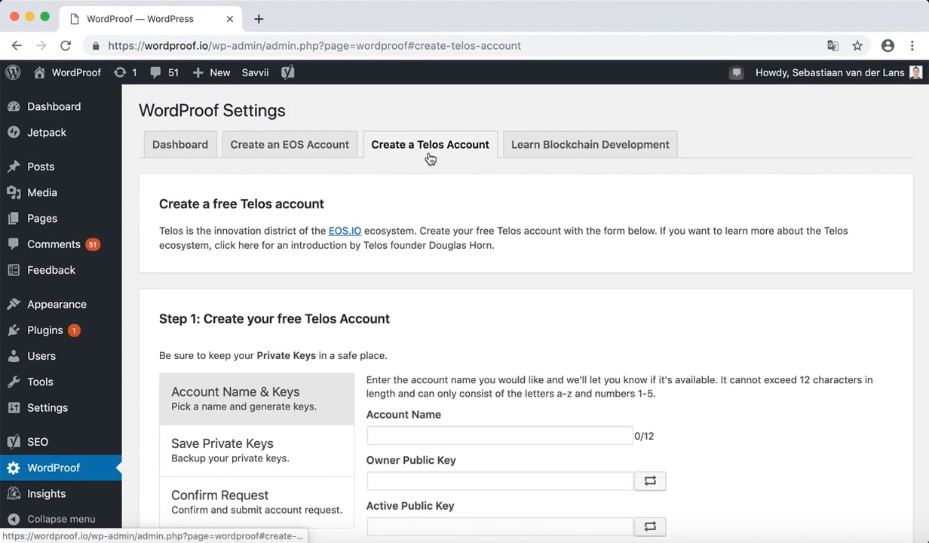
{"action": "scroll", "coordinate": [452, 339], "scroll_direction": "down", "scroll_amount": 3}
{"action": "left_click", "coordinate": [462, 360]}
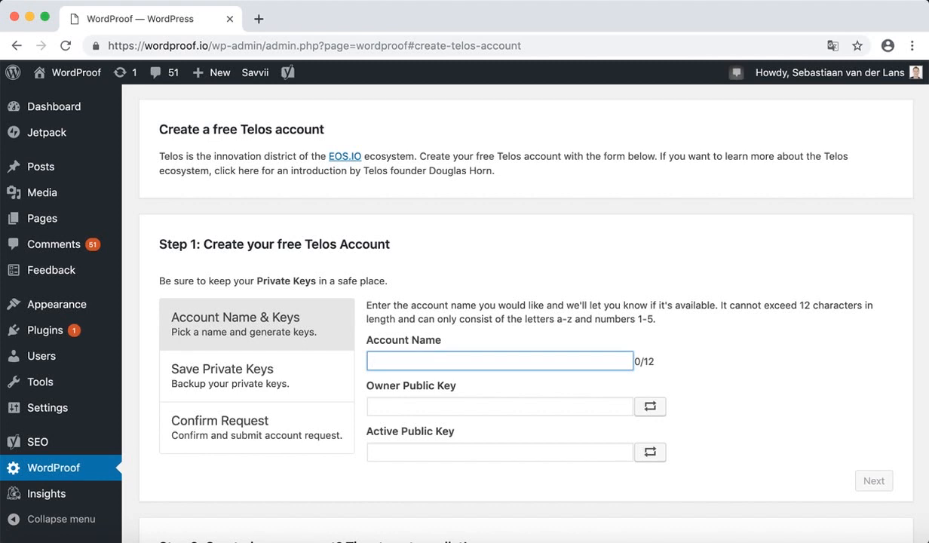
{"action": "type", "text": "basexample55"}
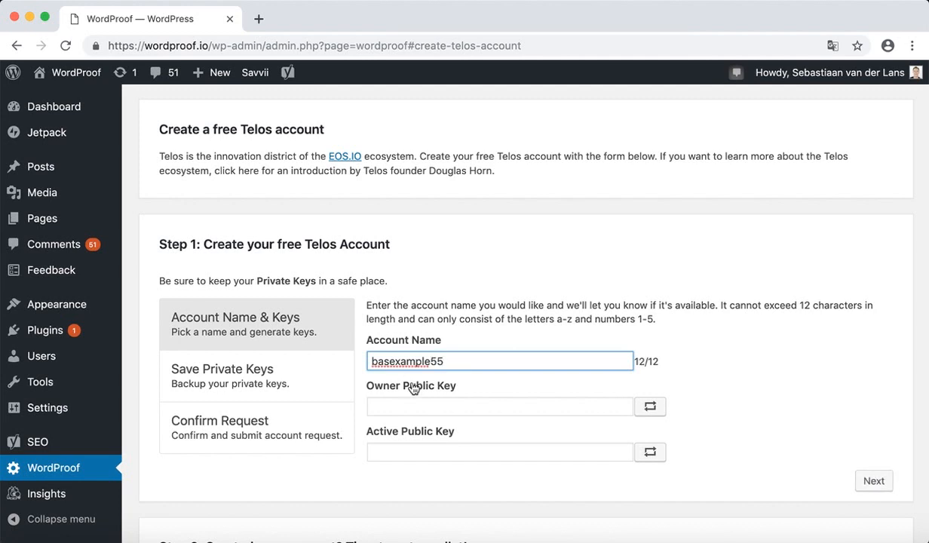
{"action": "left_click", "coordinate": [650, 408]}
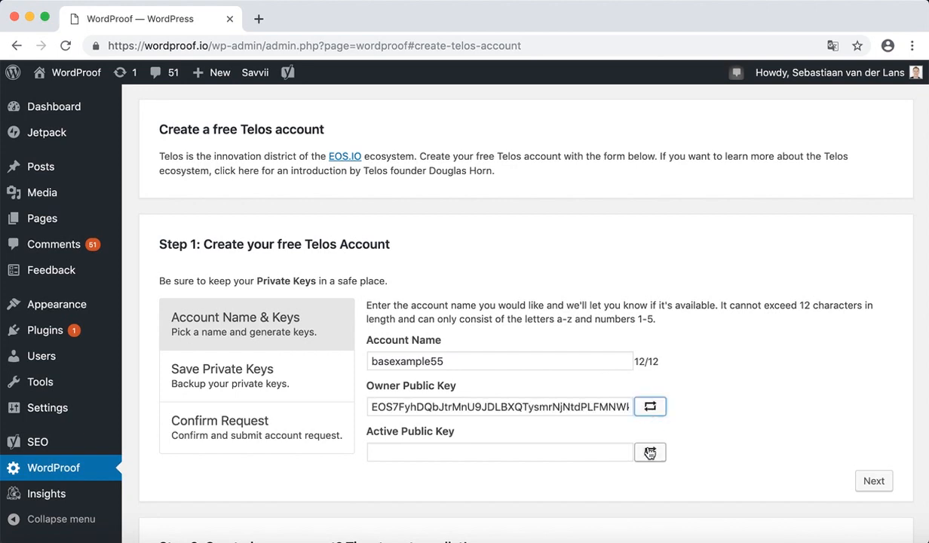
{"action": "left_click", "coordinate": [649, 452]}
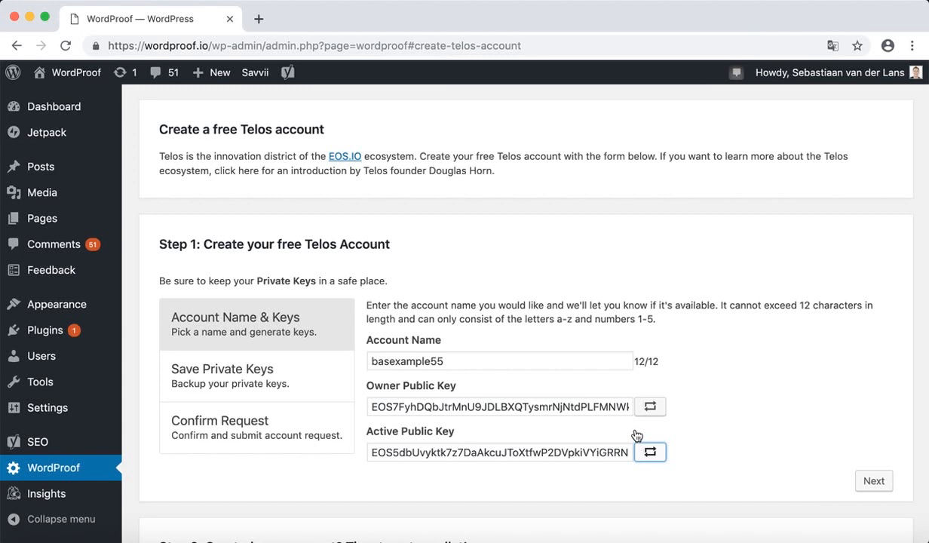
{"action": "left_click", "coordinate": [869, 480]}
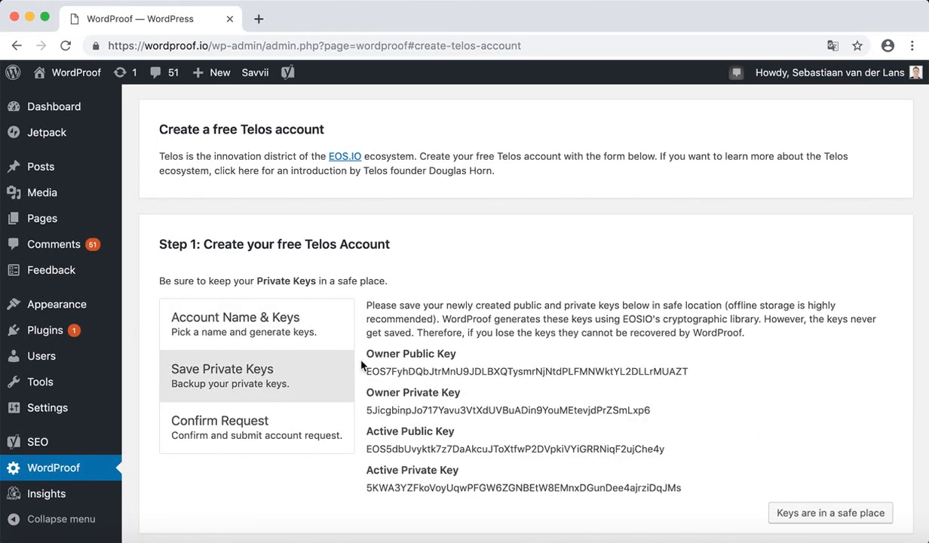
Select the owner and active public and private keys with their labels for copying into Notes.
{"action": "mouse_move", "coordinate": [366, 354]}
{"action": "left_mouse_down"}
{"action": "mouse_move", "coordinate": [594, 487]}
{"action": "mouse_move", "coordinate": [673, 475]}
{"action": "mouse_move", "coordinate": [356, 341]}
{"action": "left_mouse_up"}
{"action": "left_click", "coordinate": [453, 385]}
{"action": "left_click_drag", "start_coordinate": [683, 489], "coordinate": [354, 347]}
{"action": "key", "text": "super+c"}
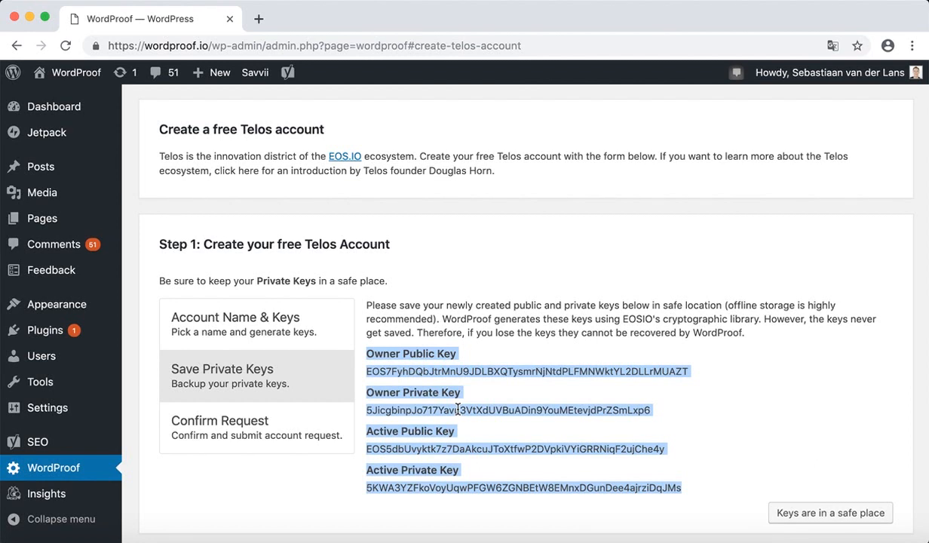
{"action": "key", "text": "super+Tab"}
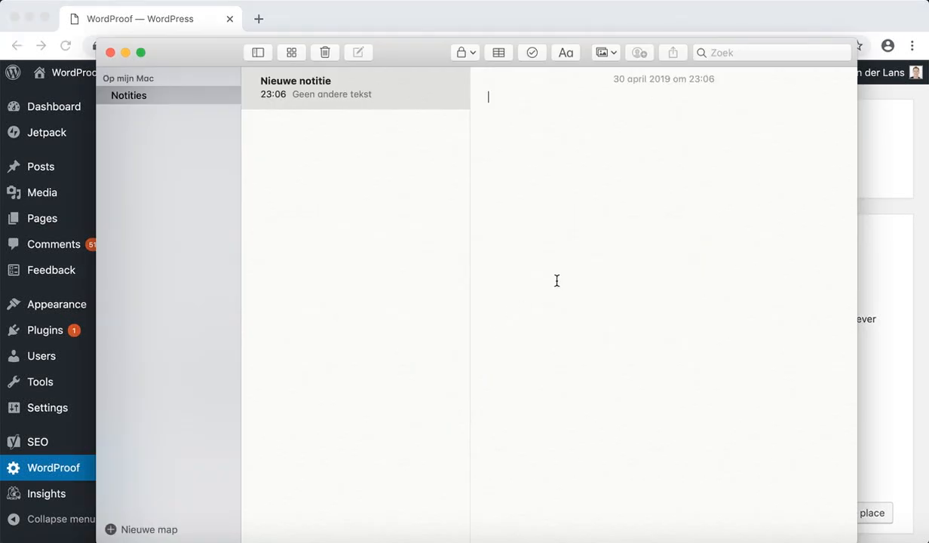
Paste the four keys into a new note, select the Active Private Key, and create the Telos account.
{"action": "key", "text": "super+v"}
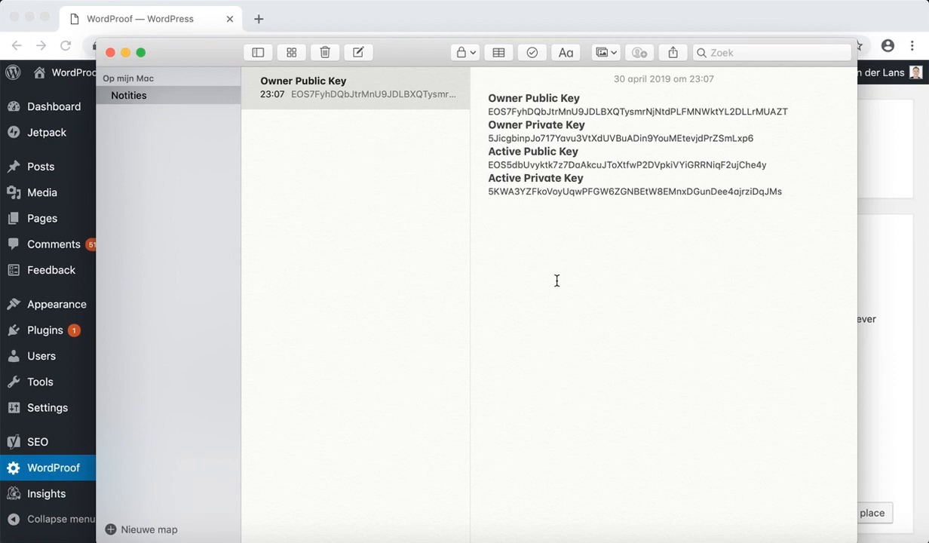
{"action": "double_click", "coordinate": [558, 193]}
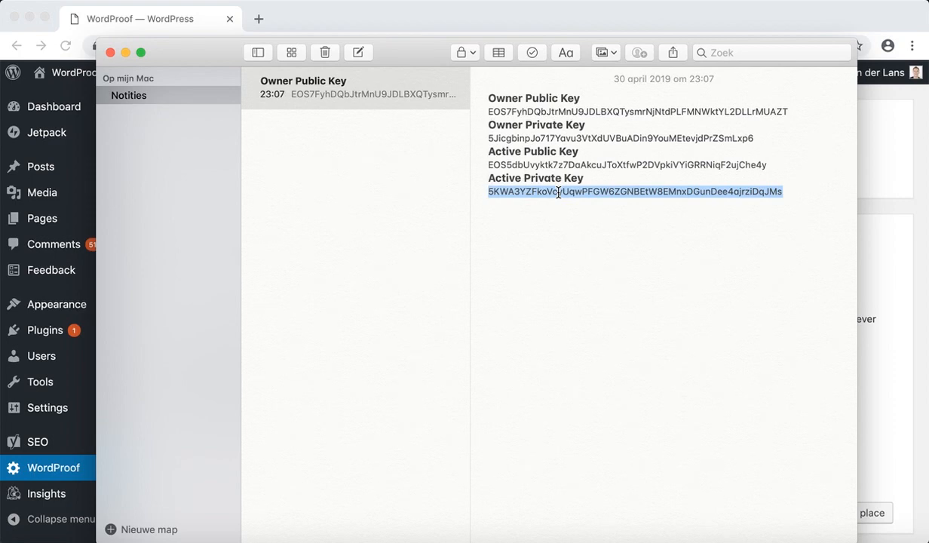
{"action": "key", "text": "super+Tab"}
{"action": "left_click", "coordinate": [819, 416]}
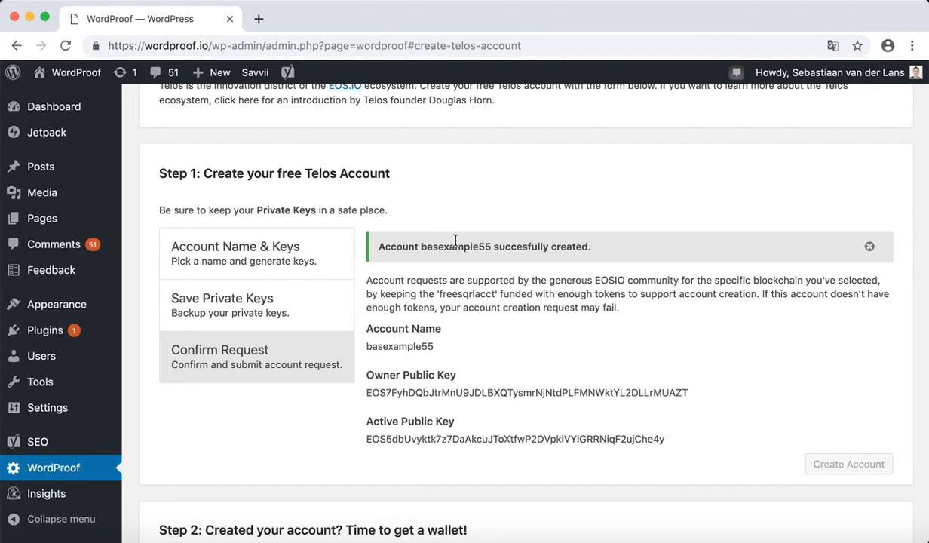
Search telos.eosx.io for the basexample55 account and review its details.
{"action": "left_click", "coordinate": [259, 18]}
{"action": "type", "text": "telos"}
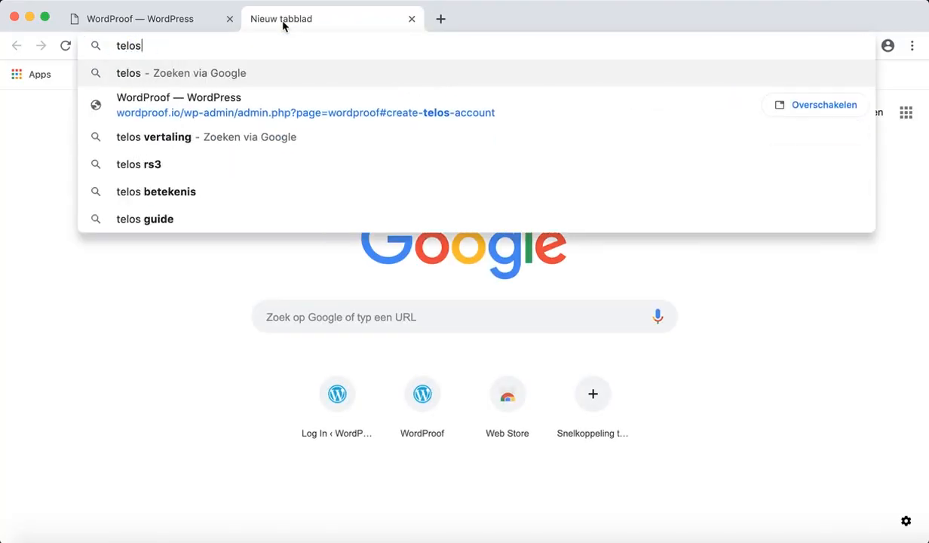
{"action": "type", "text": ".eosx.io"}
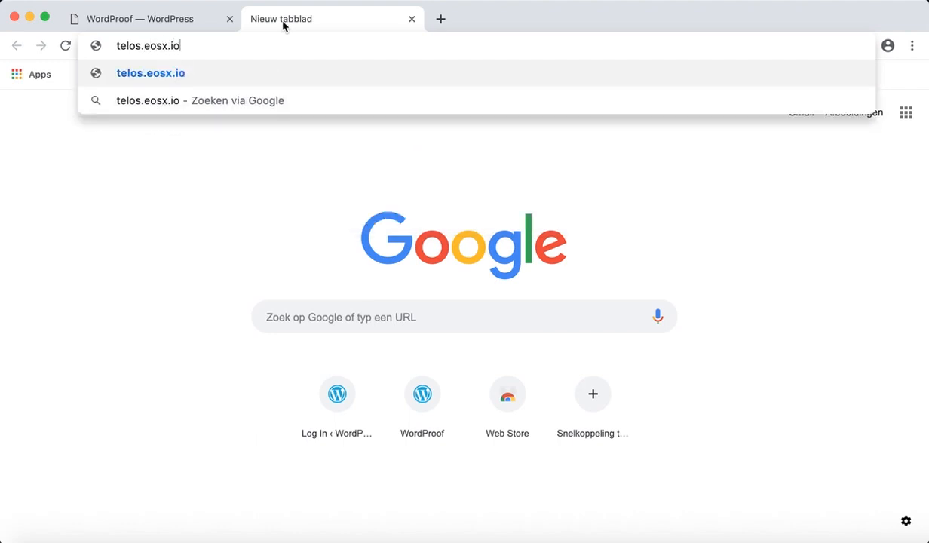
{"action": "key", "text": "Return"}
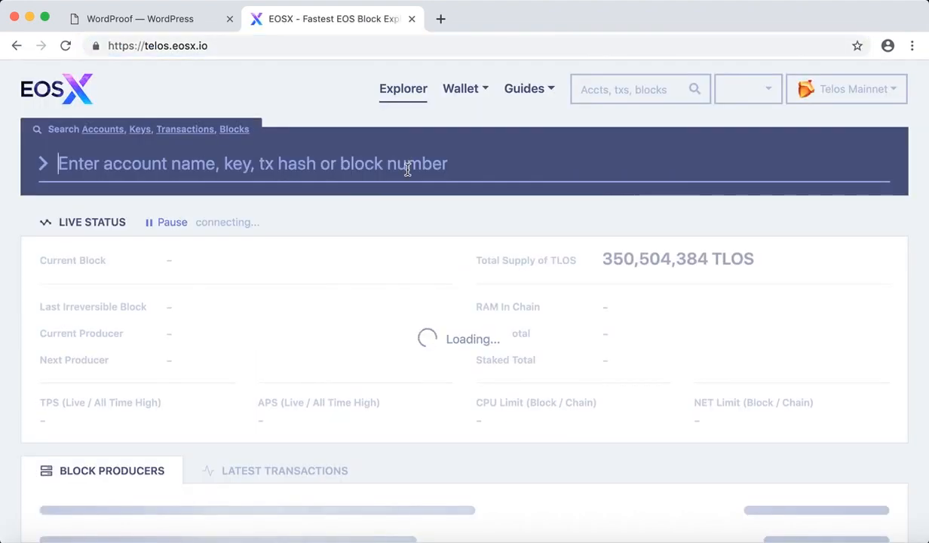
{"action": "type", "text": "basexample55"}
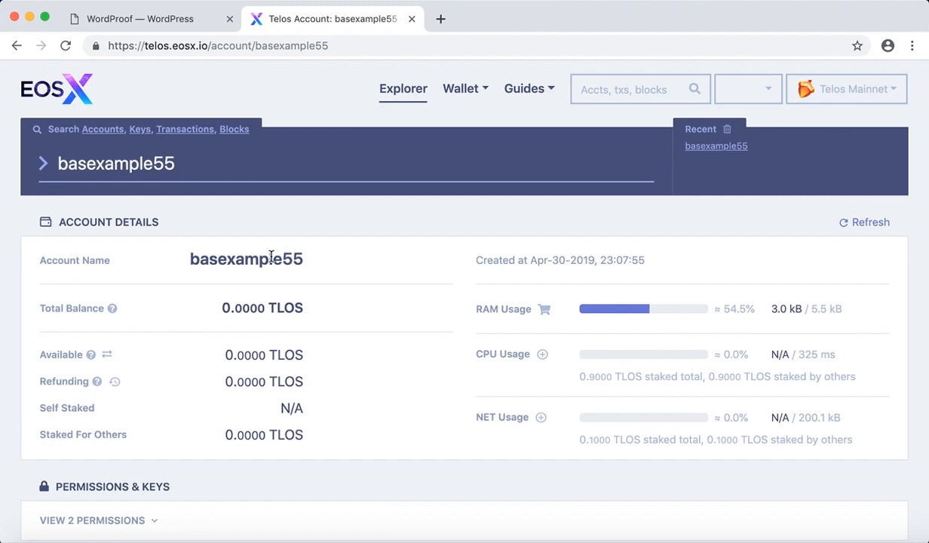
{"action": "scroll", "coordinate": [354, 281], "scroll_direction": "down", "scroll_amount": 2}
{"action": "scroll", "coordinate": [365, 289], "scroll_direction": "down", "scroll_amount": 5}
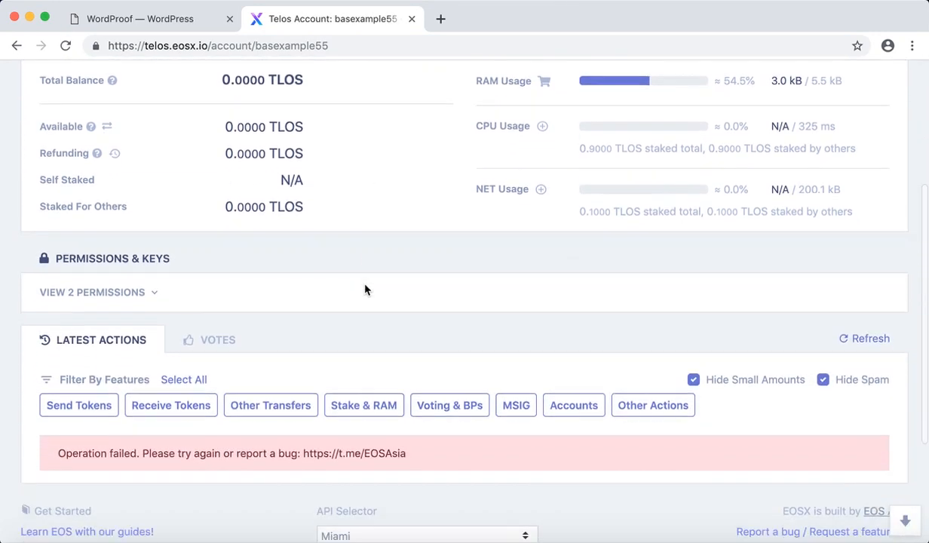
{"action": "scroll", "coordinate": [365, 289], "scroll_direction": "up", "scroll_amount": 10}
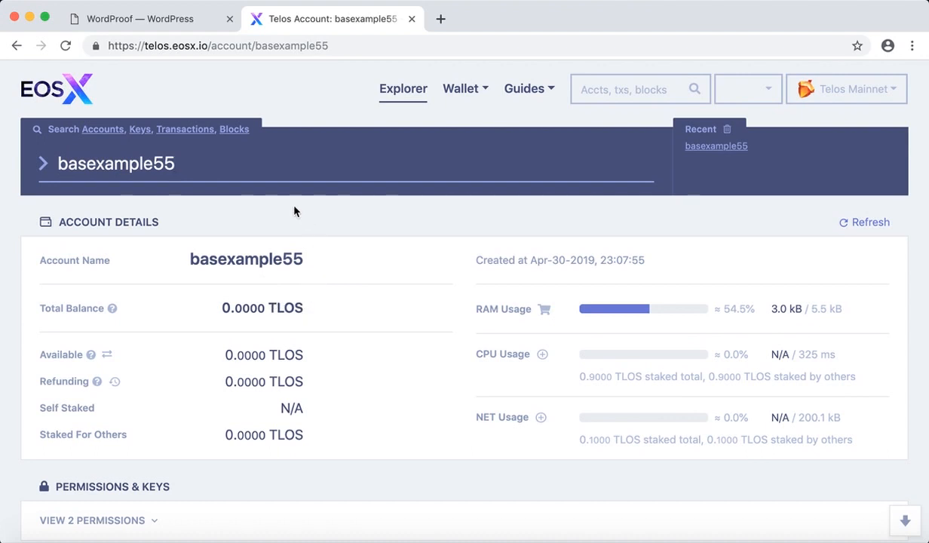
Download the Scatter 10.1.2 macOS installer through the Scatter link on the WordProof settings page.
{"action": "left_click", "coordinate": [148, 18]}
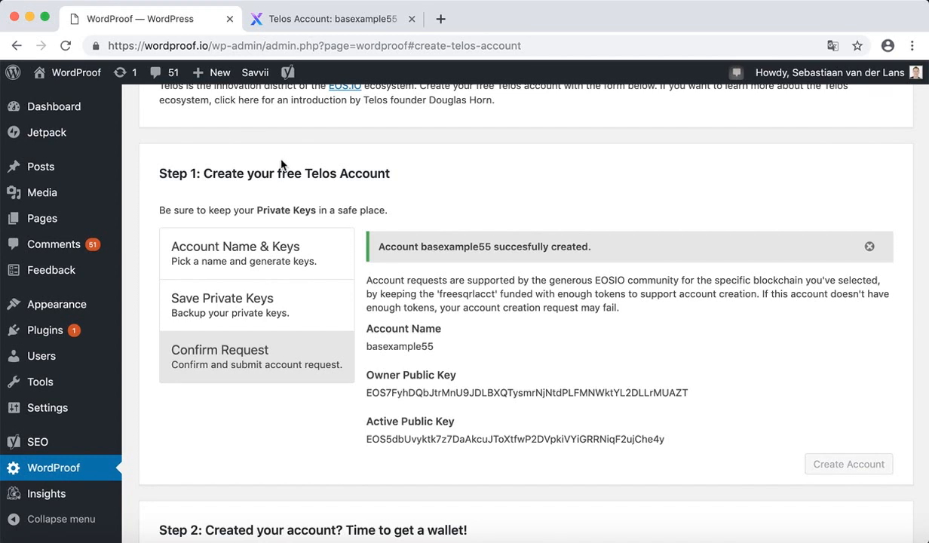
{"action": "scroll", "coordinate": [442, 206], "scroll_direction": "down", "scroll_amount": 4}
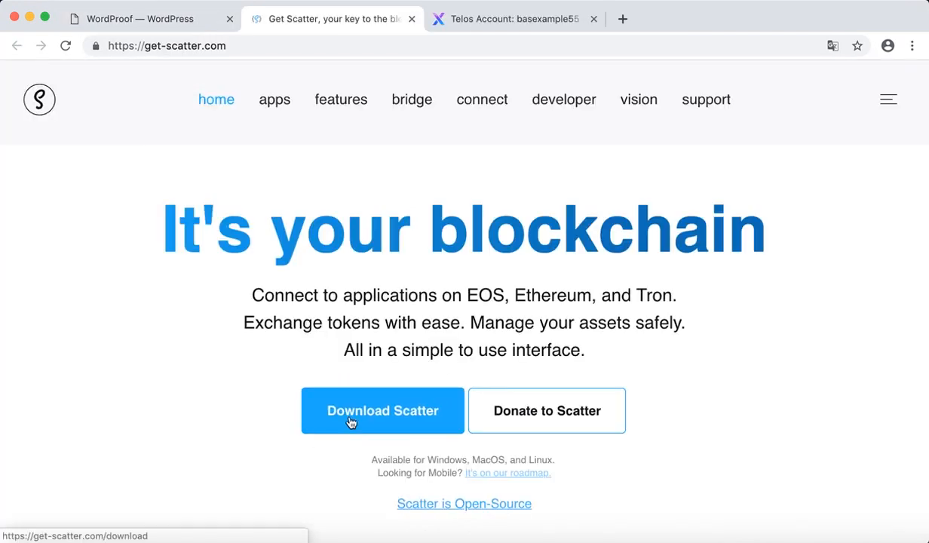
{"action": "left_click", "coordinate": [411, 419]}
{"action": "left_click", "coordinate": [245, 384]}
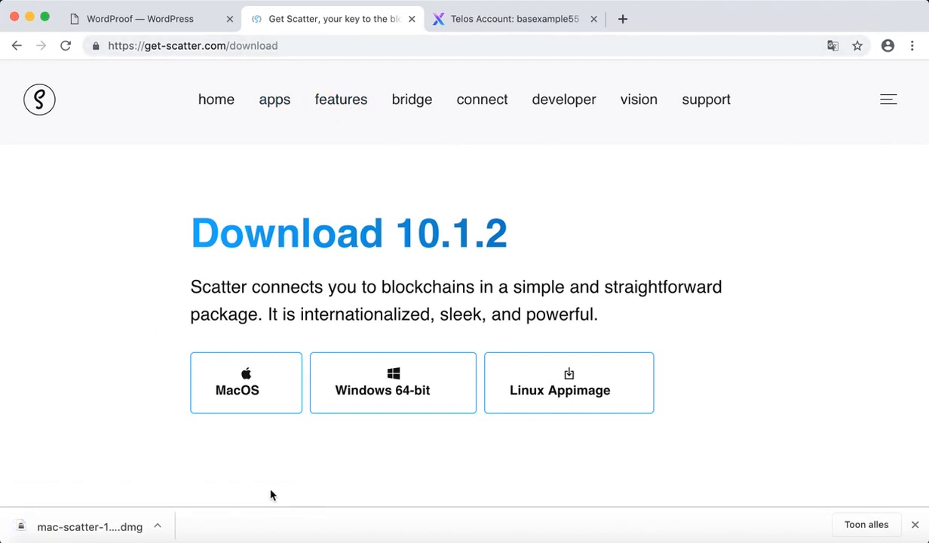
{"action": "key", "text": "super+space"}
Launch Scatter and create the wallet with a new password entered twice.
{"action": "type", "text": "scatter"}
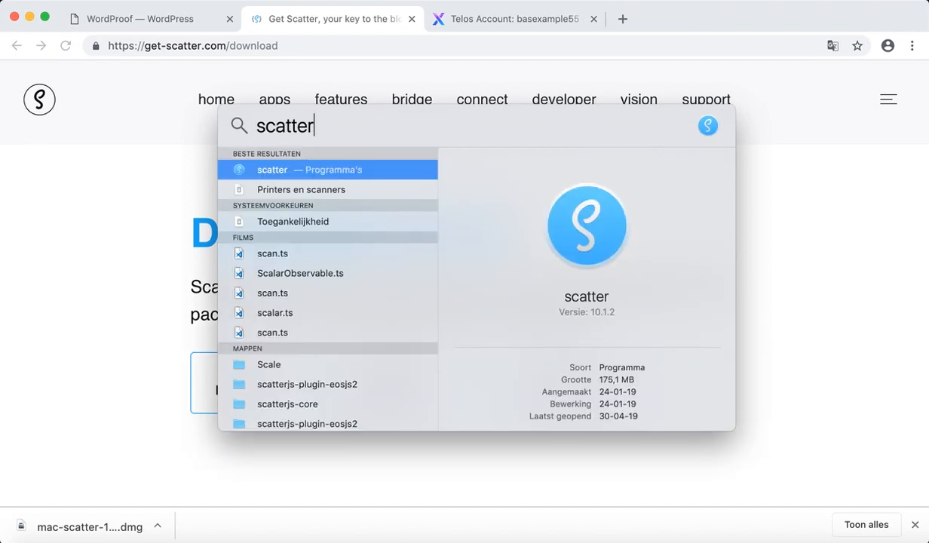
{"action": "key", "text": "Return"}
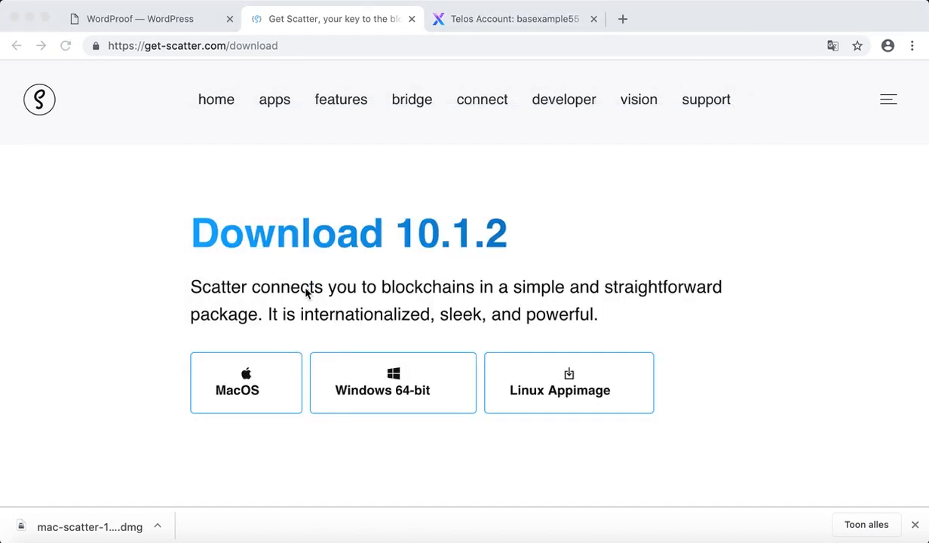
{"action": "type", "text": "••••••••"}
{"action": "key", "text": "Tab"}
{"action": "type", "text": "••••••••"}
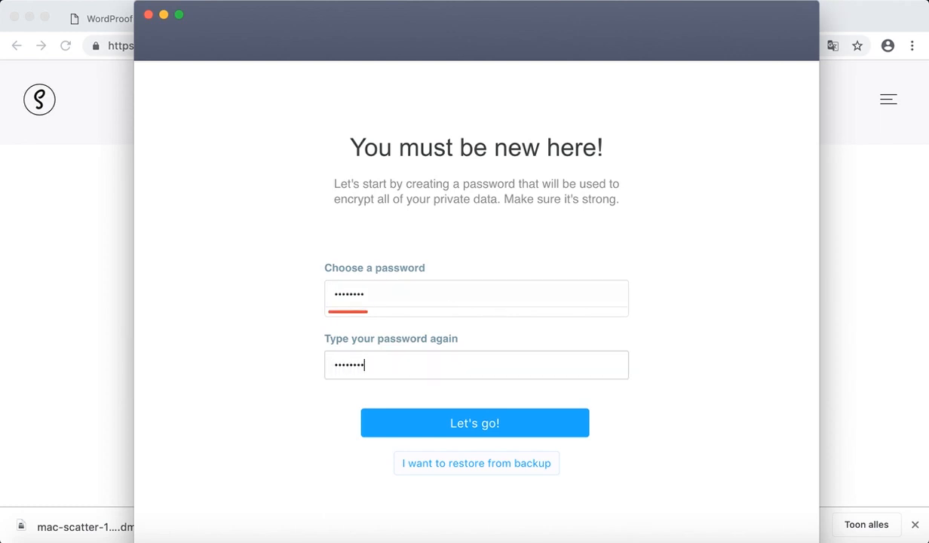
{"action": "left_click", "coordinate": [471, 426]}
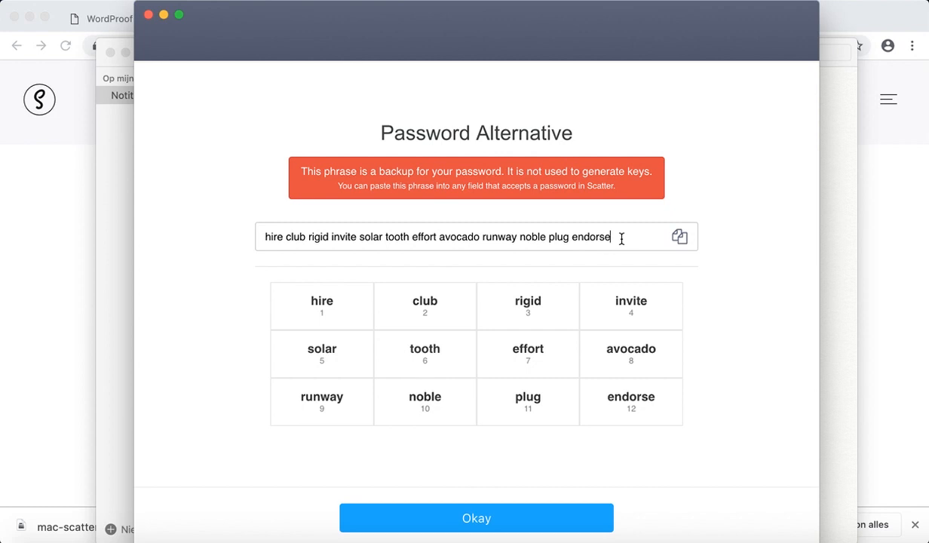
Save Scatter's 12-word backup phrase into the keys note and confirm it was saved.
{"action": "triple_click", "coordinate": [621, 239]}
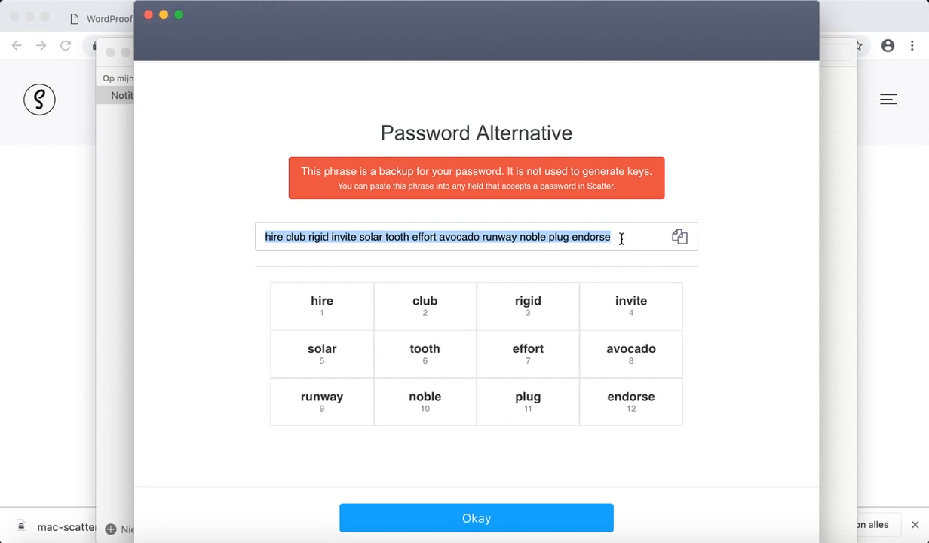
{"action": "left_click", "coordinate": [730, 229]}
{"action": "left_click", "coordinate": [828, 218]}
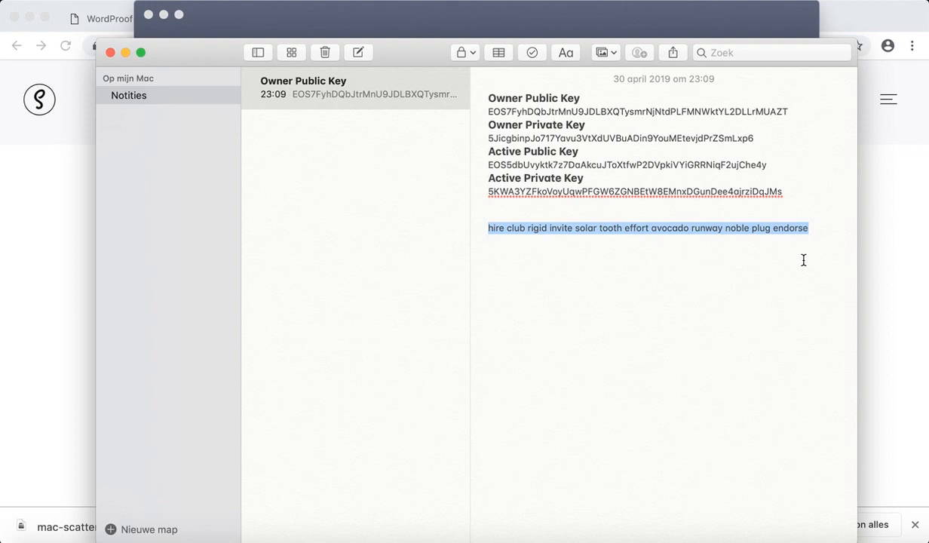
{"action": "left_click", "coordinate": [803, 260]}
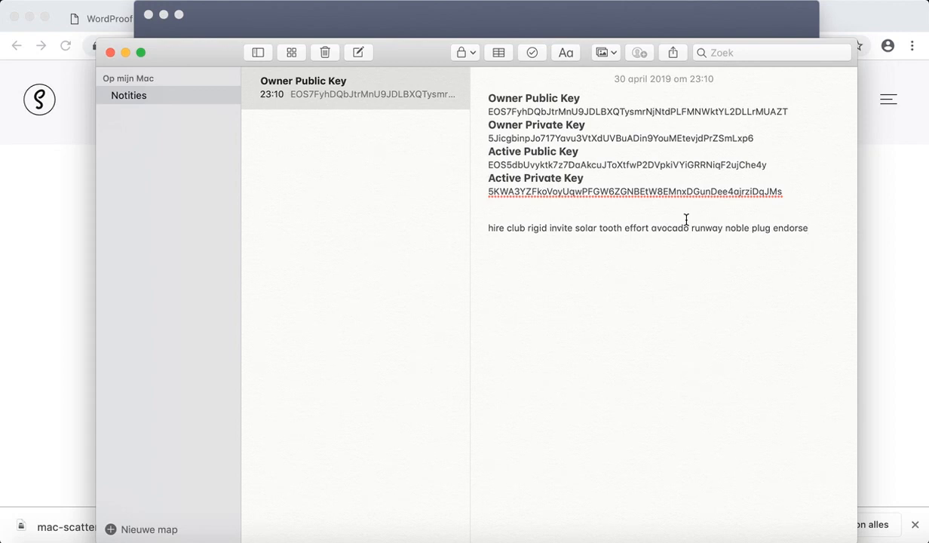
{"action": "left_click", "coordinate": [508, 20]}
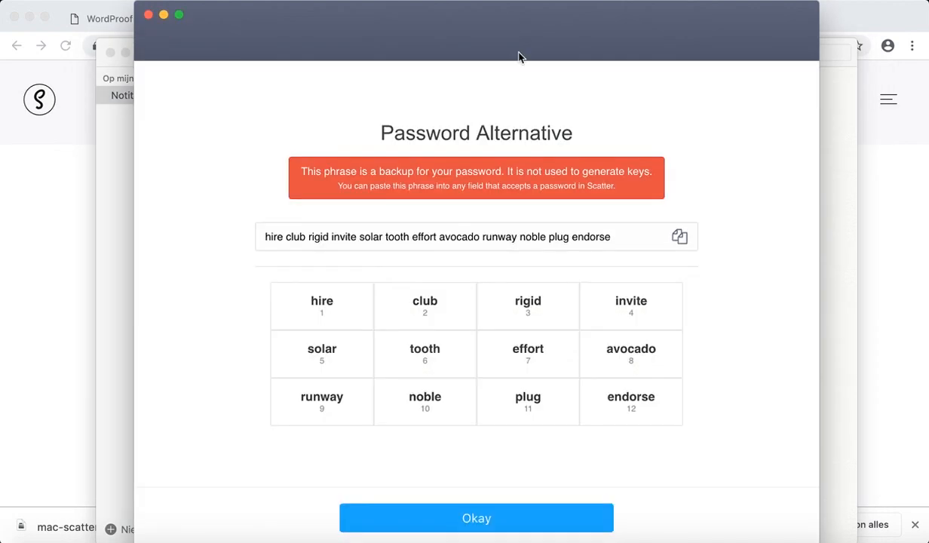
{"action": "left_click", "coordinate": [489, 519]}
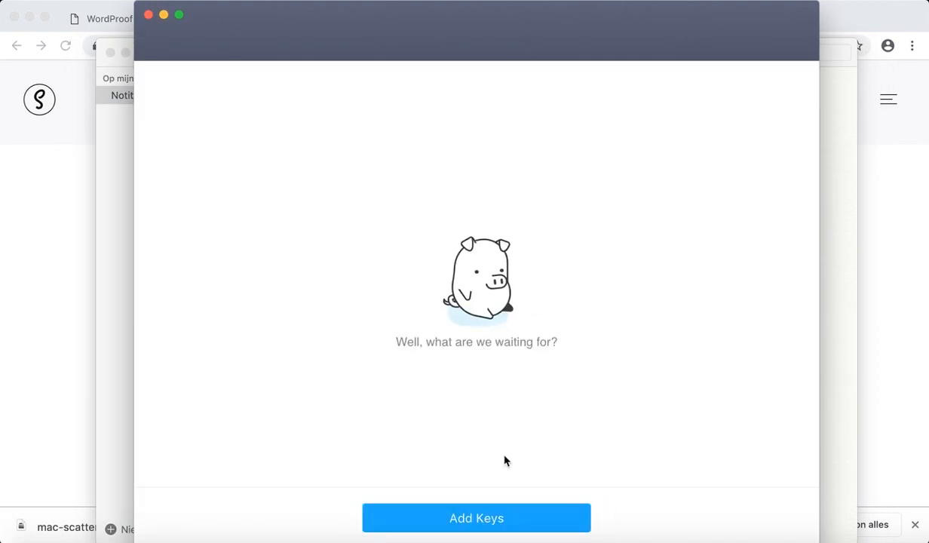
Import the Active Private Key from the keys note into Scatter as text.
{"action": "left_click", "coordinate": [511, 525]}
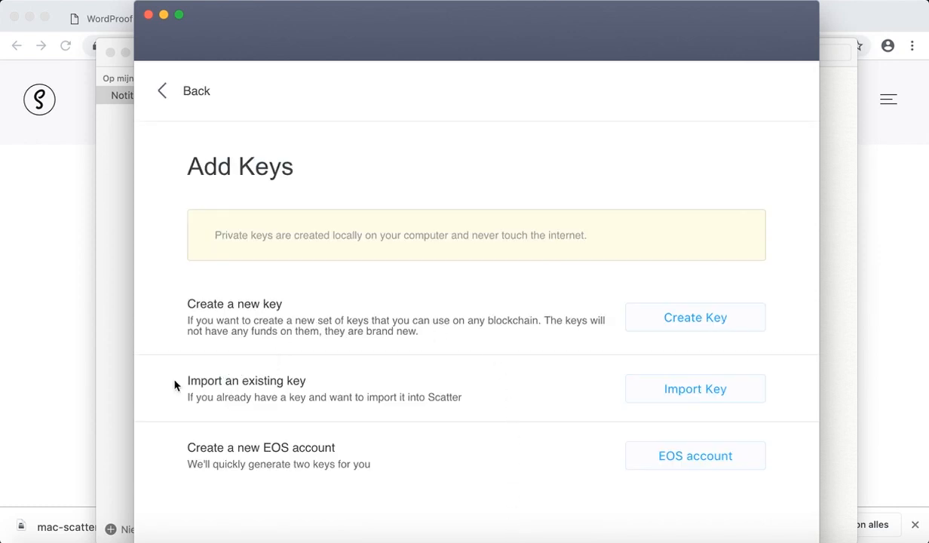
{"action": "left_click", "coordinate": [661, 394]}
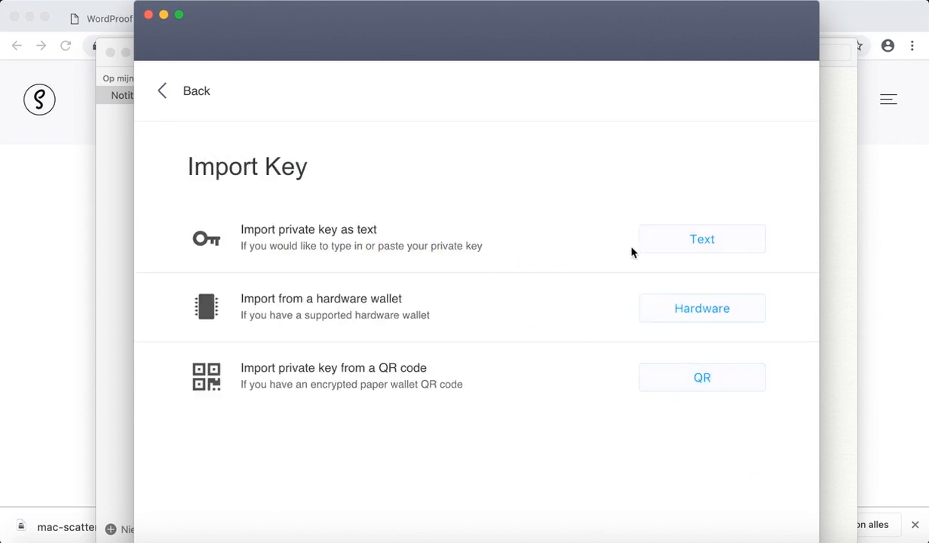
{"action": "left_click", "coordinate": [698, 240]}
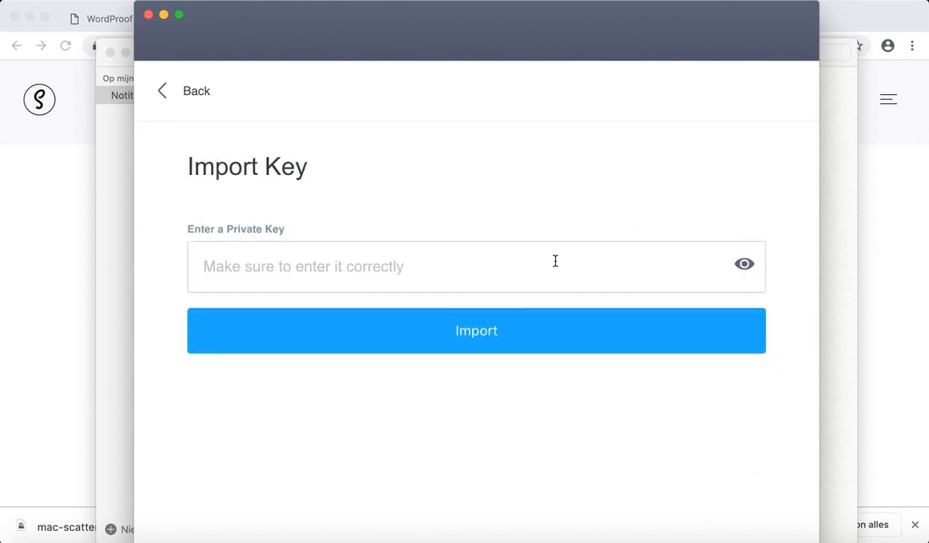
{"action": "left_click", "coordinate": [836, 228]}
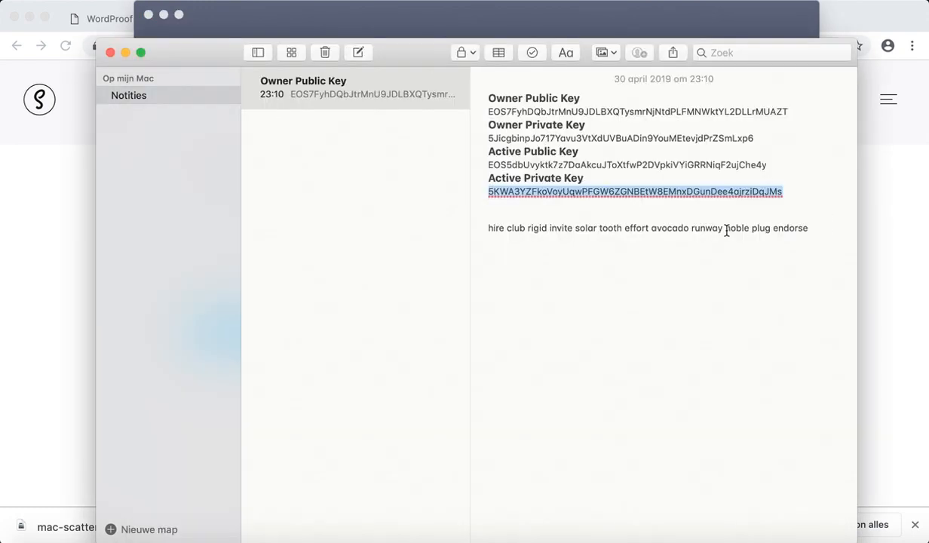
{"action": "left_click", "coordinate": [476, 39]}
{"action": "left_click", "coordinate": [425, 251]}
{"action": "key", "text": "super+v"}
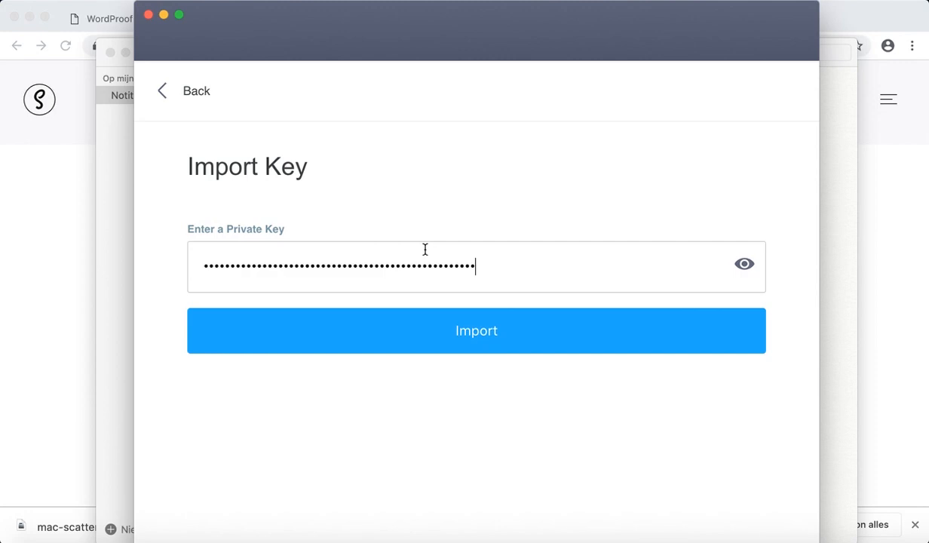
{"action": "left_click", "coordinate": [504, 337]}
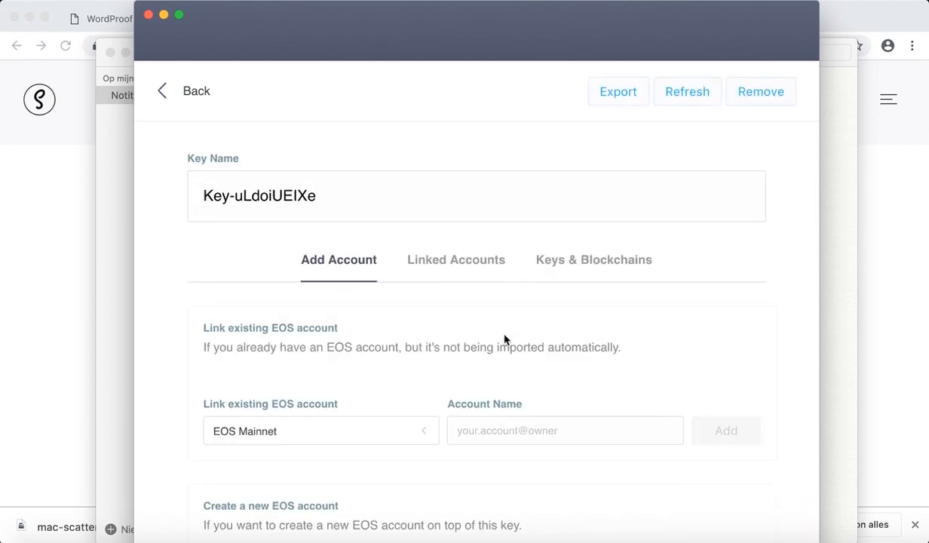
{"action": "scroll", "coordinate": [503, 339], "scroll_direction": "down", "scroll_amount": 3}
{"action": "scroll", "coordinate": [503, 338], "scroll_direction": "up", "scroll_amount": 3}
{"action": "left_click", "coordinate": [196, 91]}
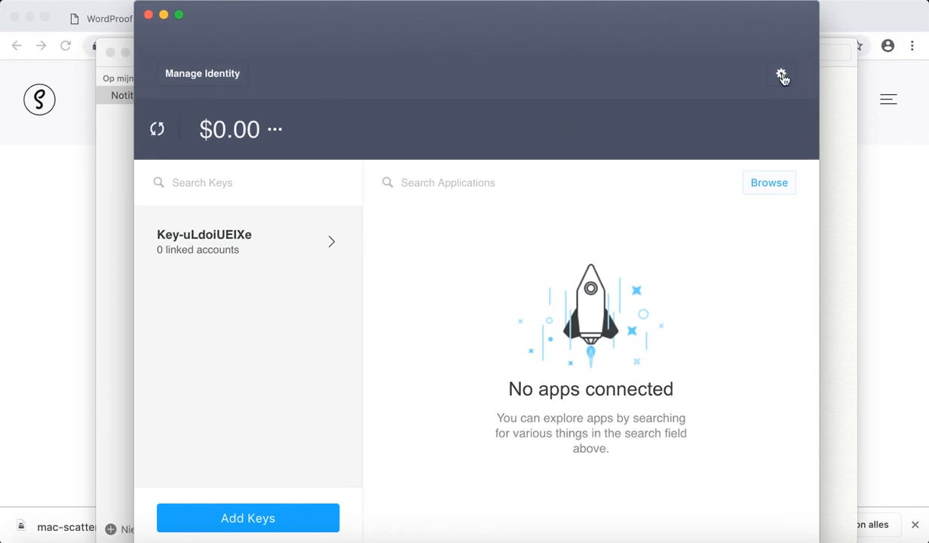
Unlock Scatter's network settings with the wallet password.
{"action": "left_click", "coordinate": [781, 74]}
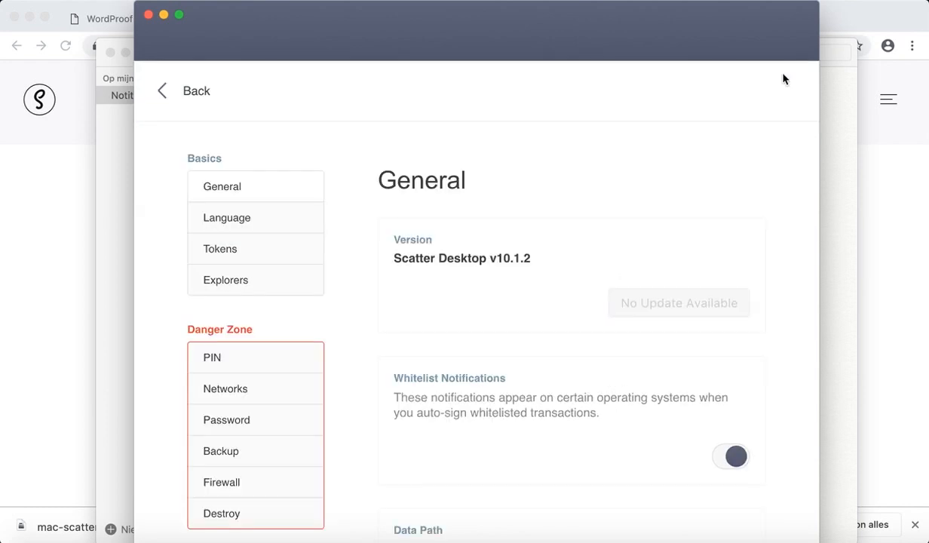
{"action": "left_click", "coordinate": [272, 377]}
{"action": "type", "text": "••••••••"}
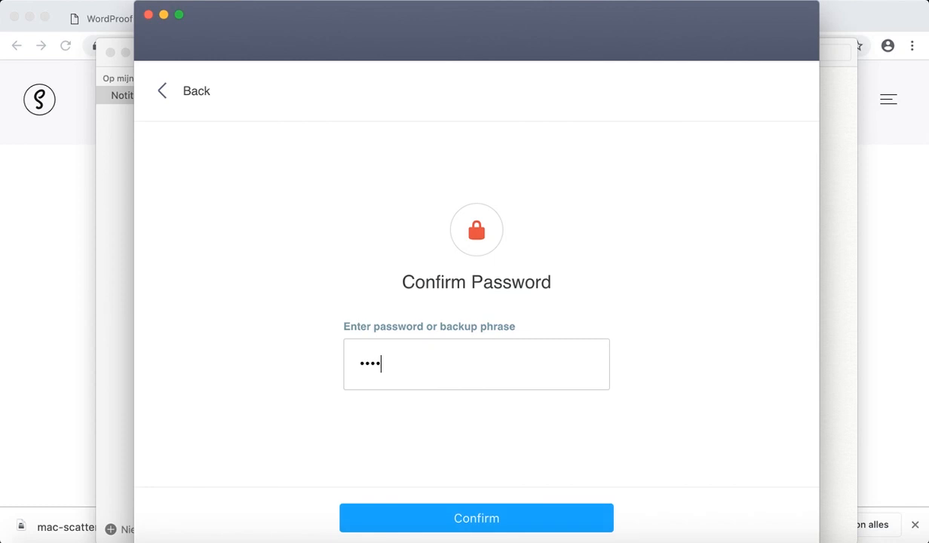
{"action": "left_click", "coordinate": [470, 518]}
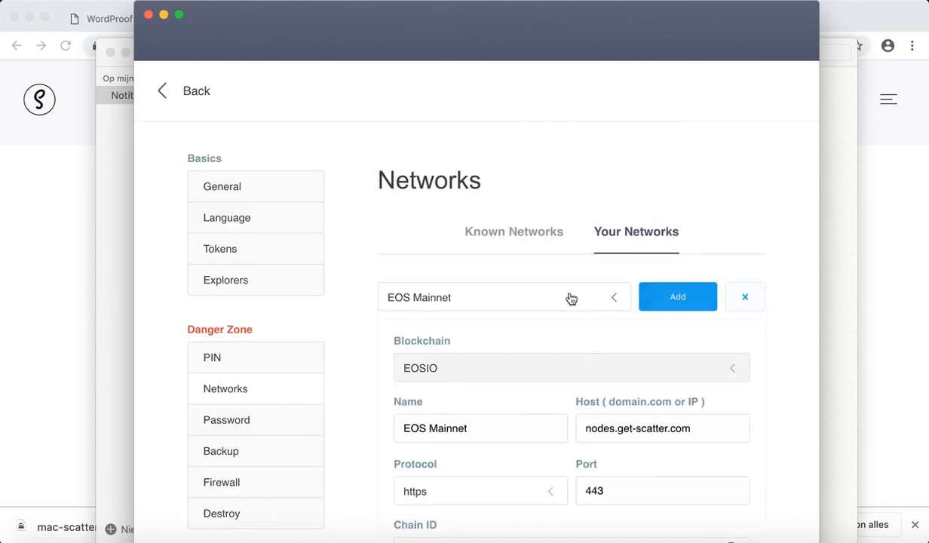
Add Telos Mainnet as a network and return to the main wallet view.
{"action": "left_click", "coordinate": [577, 300]}
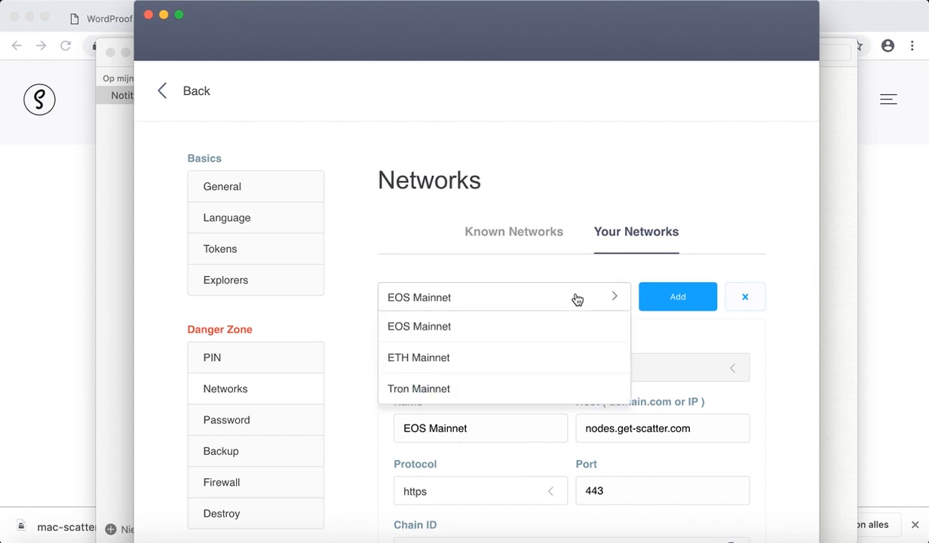
{"action": "left_click", "coordinate": [619, 262]}
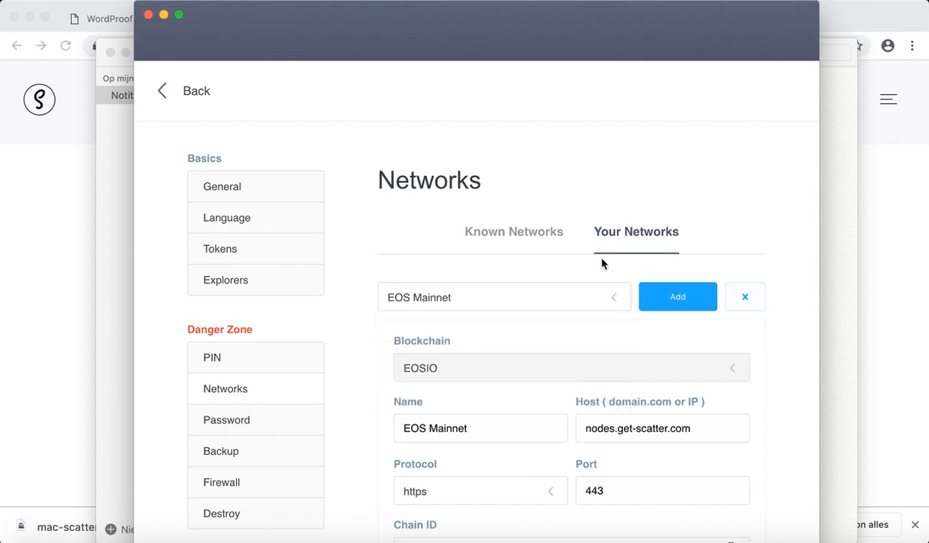
{"action": "left_click", "coordinate": [530, 241]}
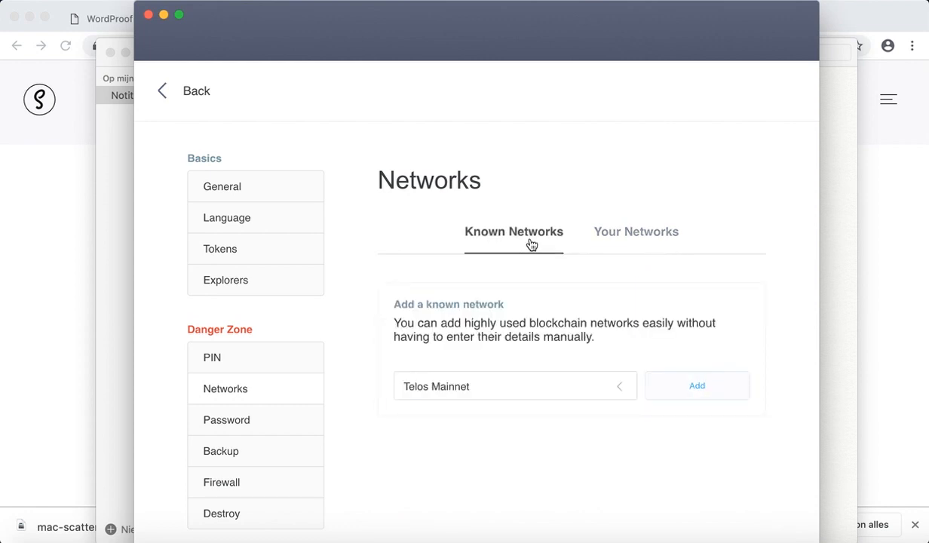
{"action": "left_click", "coordinate": [667, 392]}
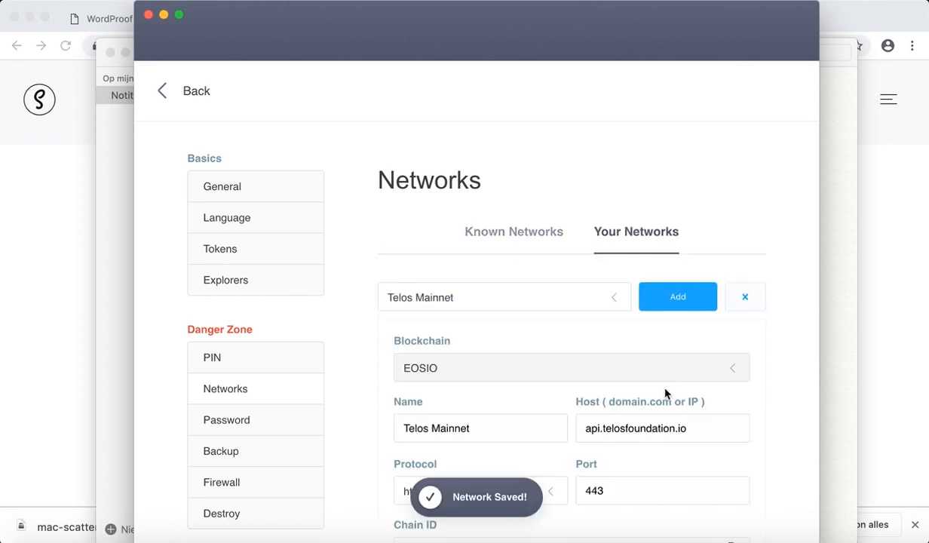
{"action": "scroll", "coordinate": [668, 351], "scroll_direction": "down", "scroll_amount": 3}
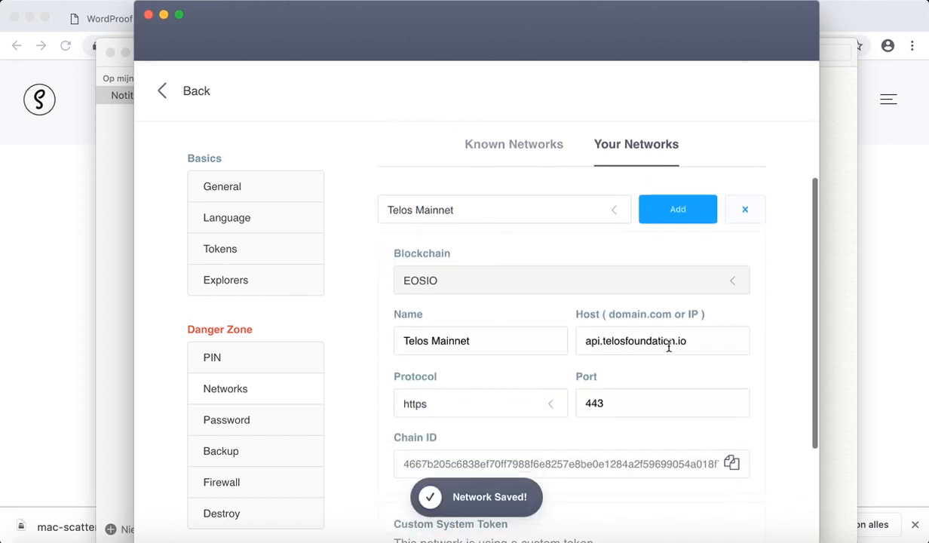
{"action": "scroll", "coordinate": [667, 351], "scroll_direction": "down", "scroll_amount": 2}
{"action": "scroll", "coordinate": [667, 351], "scroll_direction": "up", "scroll_amount": 3}
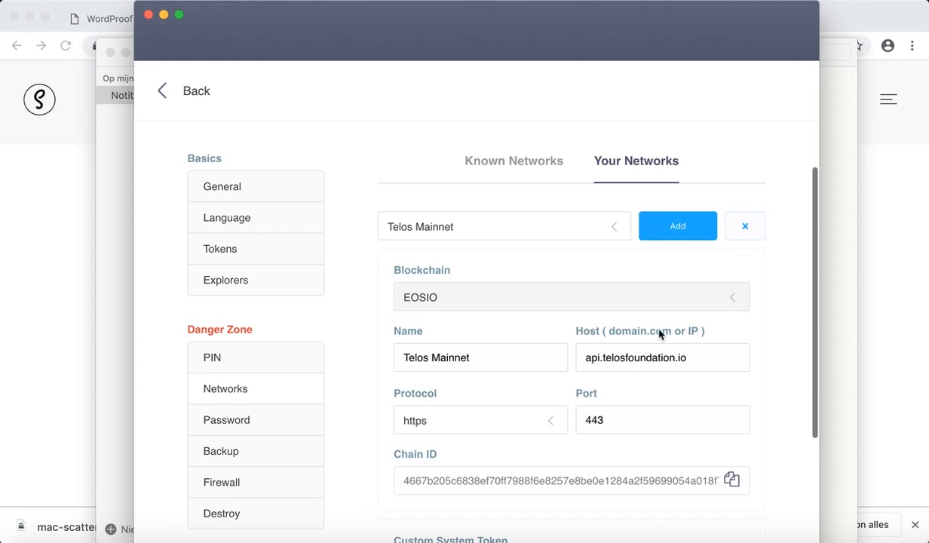
{"action": "left_click", "coordinate": [559, 225]}
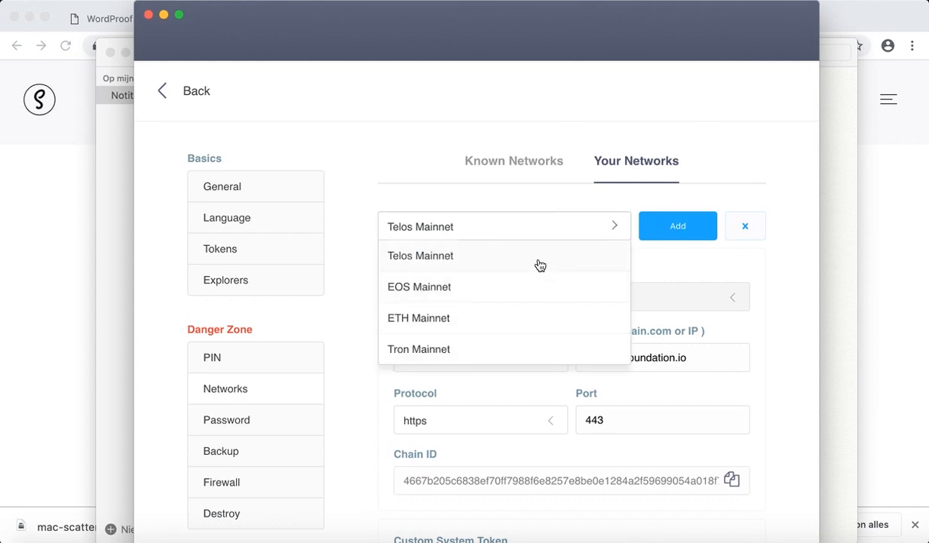
{"action": "left_click", "coordinate": [405, 201]}
{"action": "left_click", "coordinate": [214, 89]}
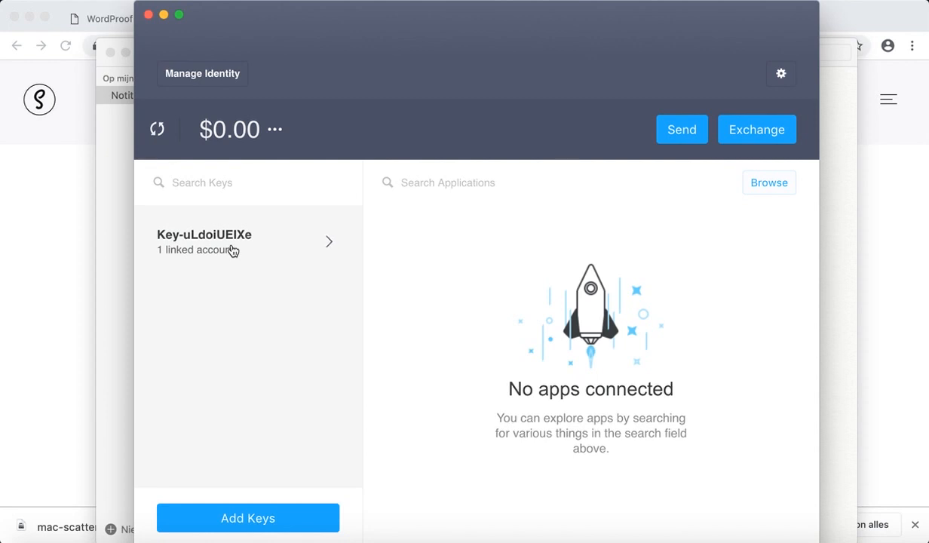
Check the key's linked account, then go to the WordProof Dashboard settings.
{"action": "left_click", "coordinate": [265, 250]}
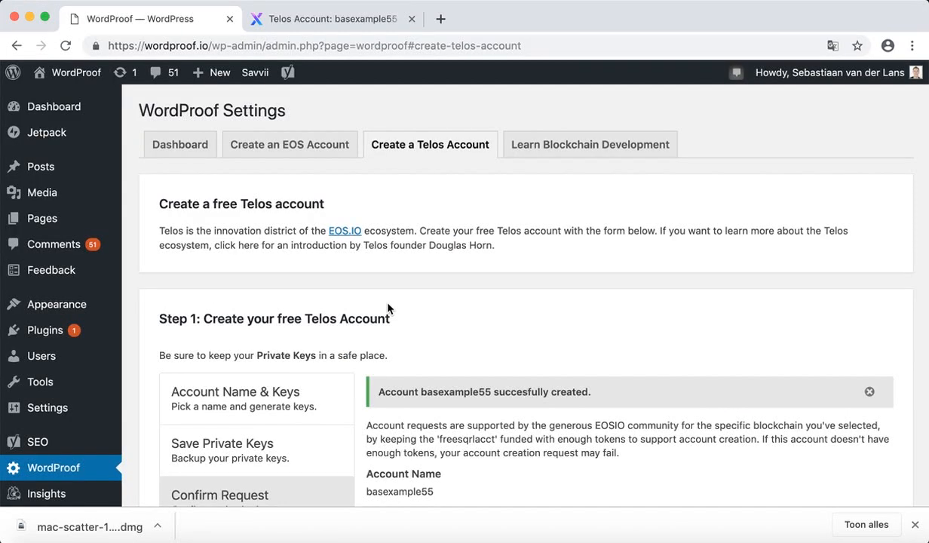
{"action": "left_click", "coordinate": [193, 160]}
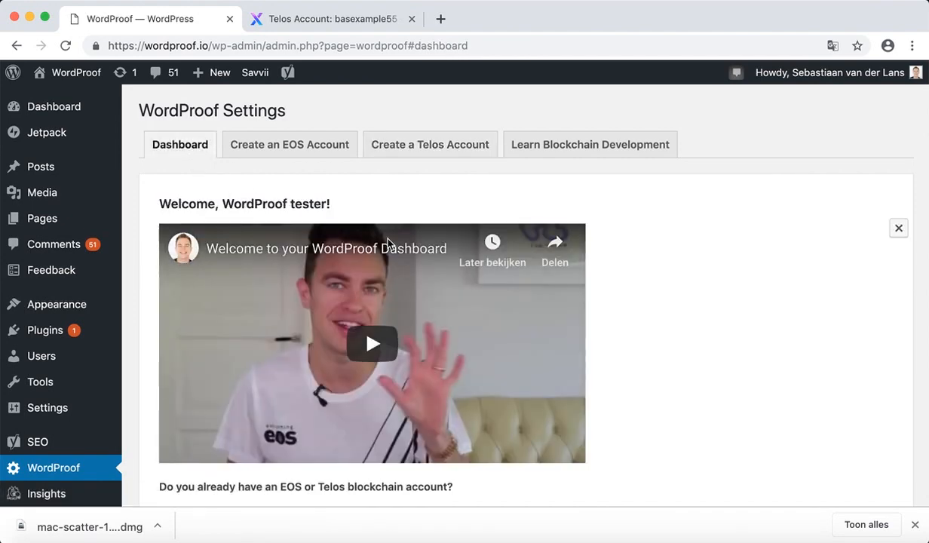
{"action": "scroll", "coordinate": [703, 307], "scroll_direction": "down", "scroll_amount": 5}
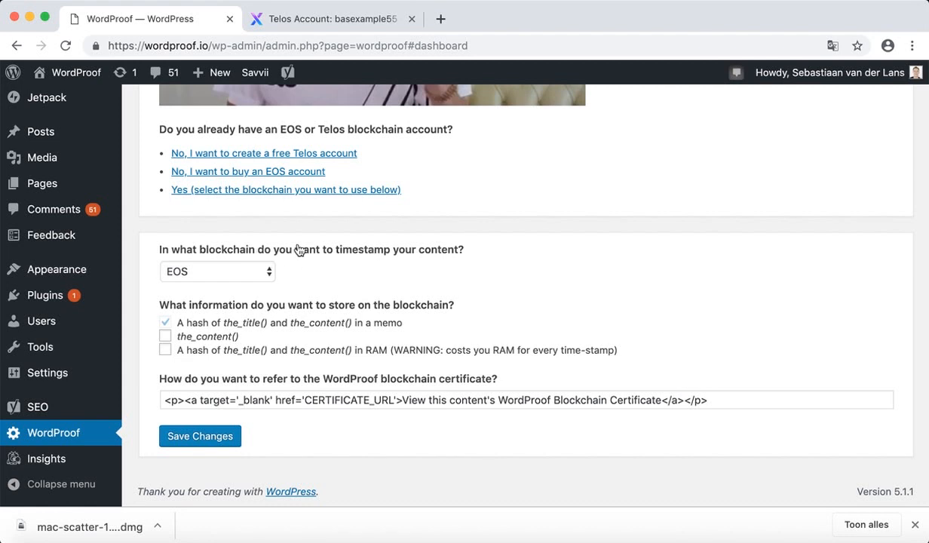
Change the timestamping blockchain from EOS to Telos and save the change.
{"action": "left_click", "coordinate": [209, 273]}
{"action": "left_click", "coordinate": [210, 286]}
{"action": "left_click", "coordinate": [165, 335]}
{"action": "left_click", "coordinate": [202, 436]}
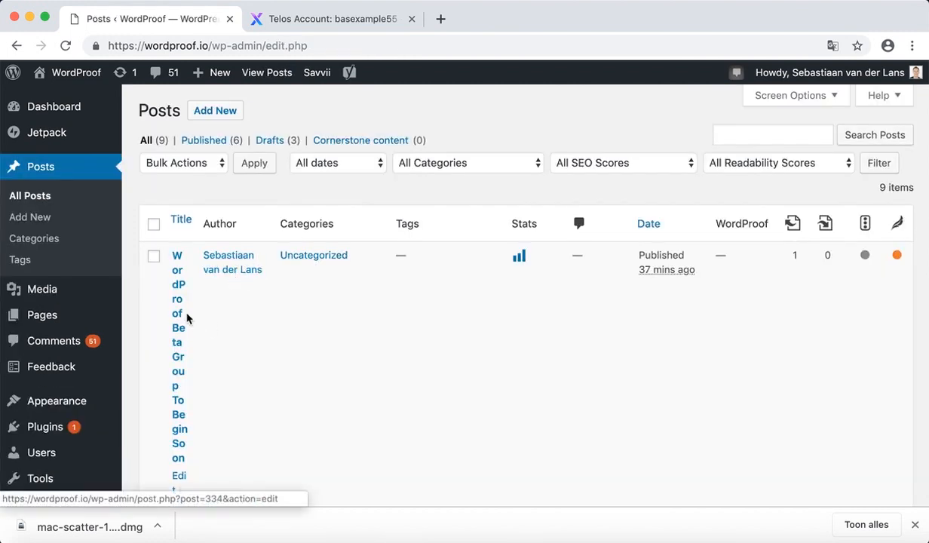
Open the WordProof Beta Group post, log in with the Telos account, and request a timestamp.
{"action": "left_click", "coordinate": [179, 275]}
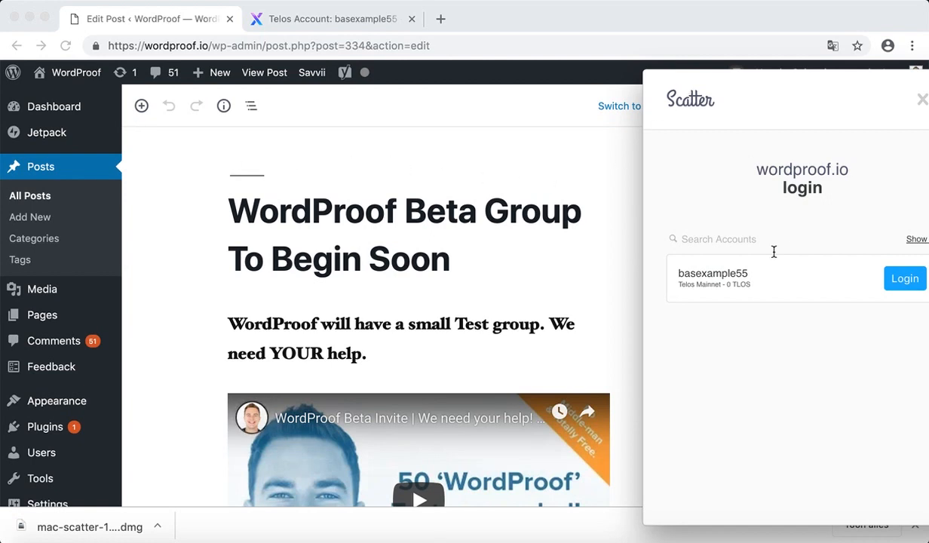
{"action": "left_click", "coordinate": [902, 278]}
{"action": "scroll", "coordinate": [686, 388], "scroll_direction": "down", "scroll_amount": 5}
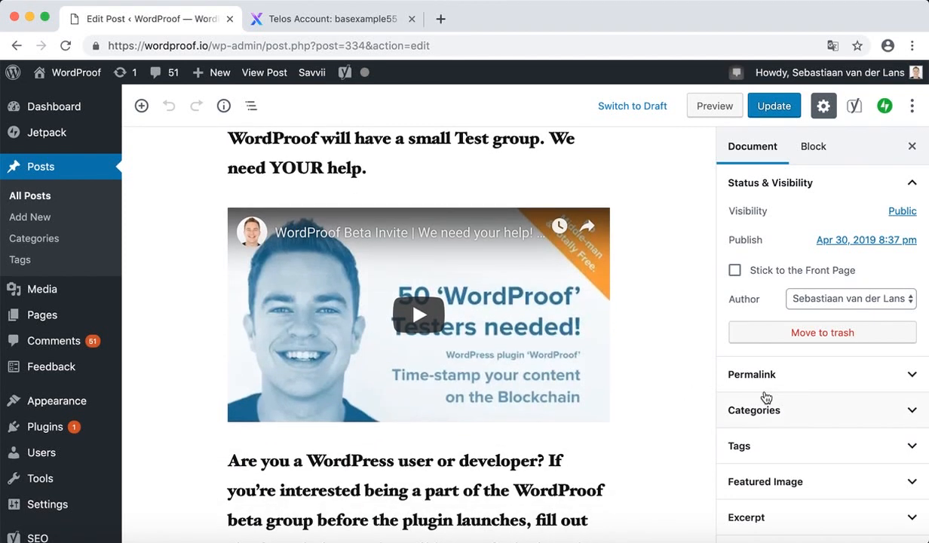
{"action": "scroll", "coordinate": [766, 397], "scroll_direction": "down", "scroll_amount": 5}
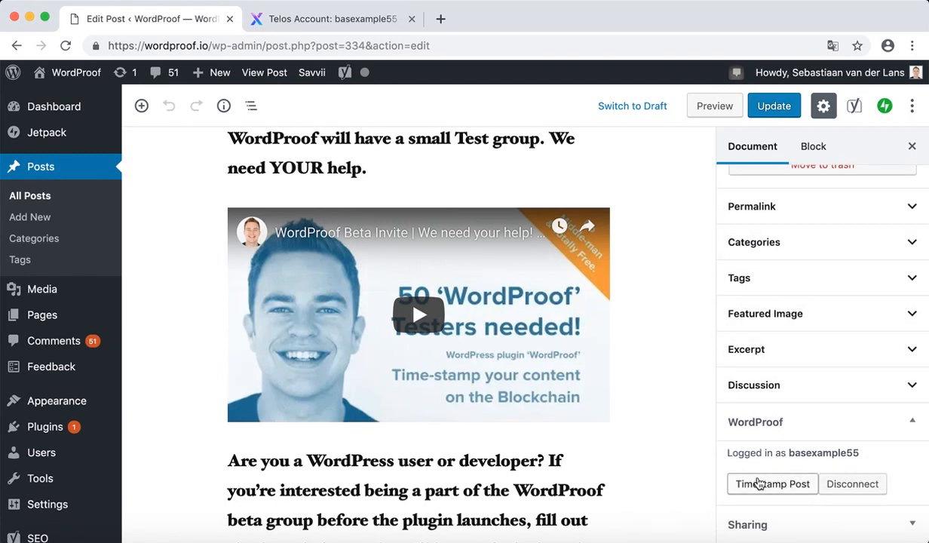
{"action": "left_click", "coordinate": [759, 483]}
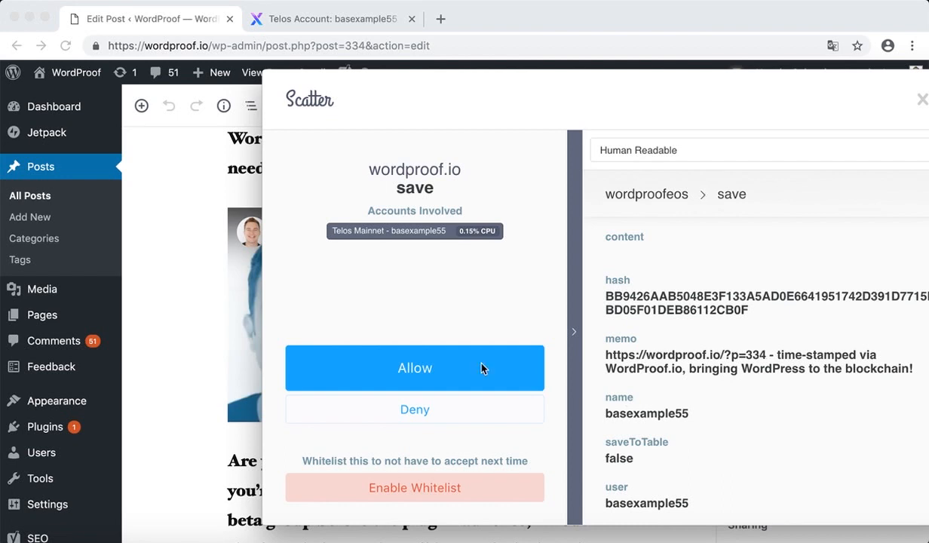
Allow the timestamp in Scatter, then view the post's certificate and its Telos transaction.
{"action": "left_click", "coordinate": [450, 358]}
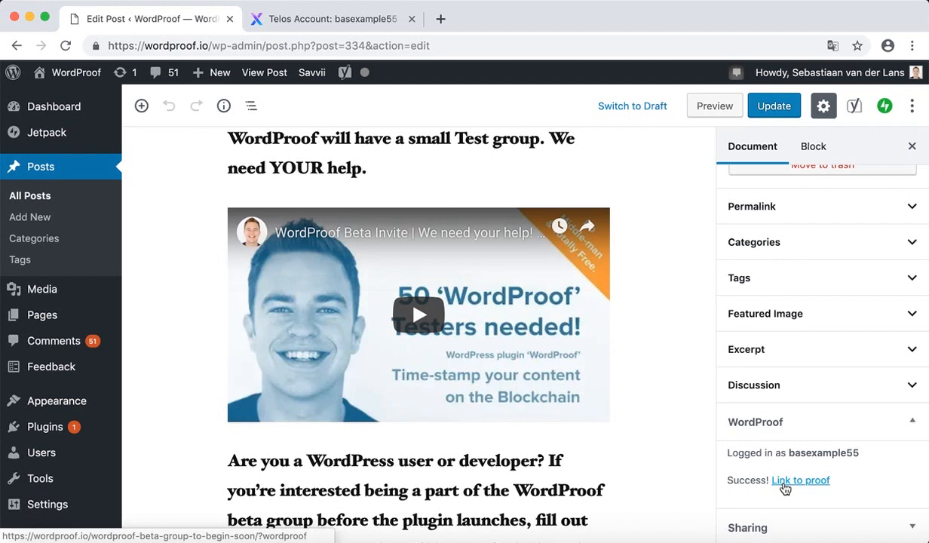
{"action": "left_click", "coordinate": [785, 487]}
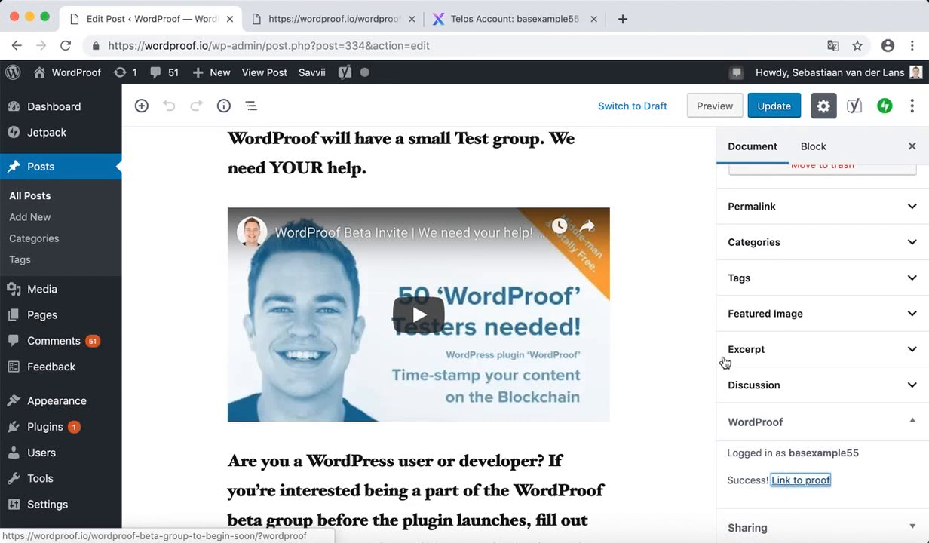
{"action": "left_click", "coordinate": [368, 17]}
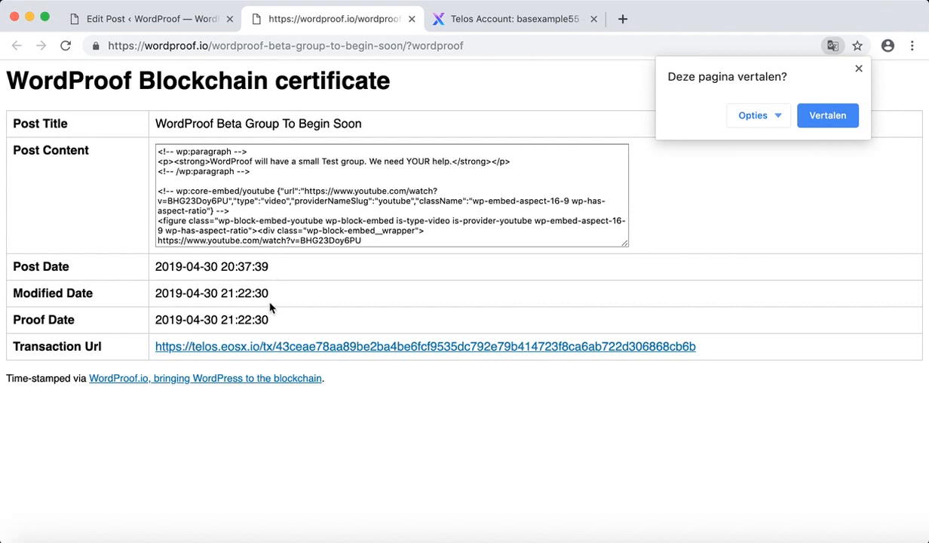
{"action": "left_click", "coordinate": [320, 347]}
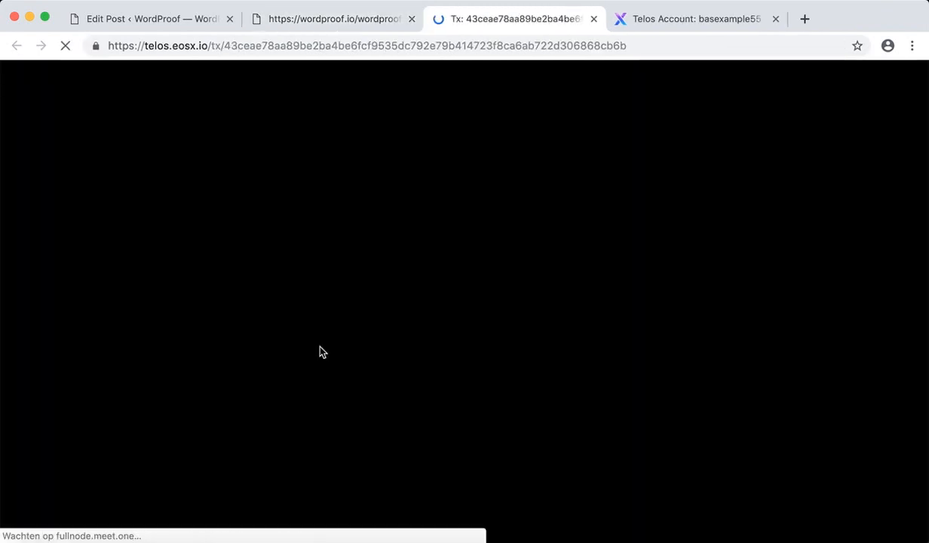
Check the transaction's save action and memo link on EOSX, then return to the post editor.
{"action": "scroll", "coordinate": [382, 390], "scroll_direction": "down", "scroll_amount": 3}
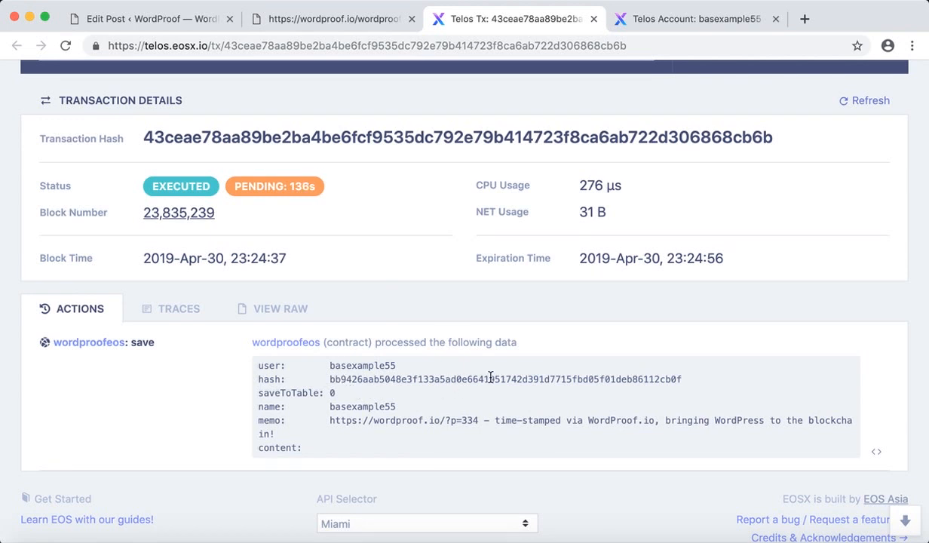
{"action": "left_click_drag", "start_coordinate": [477, 420], "coordinate": [331, 420]}
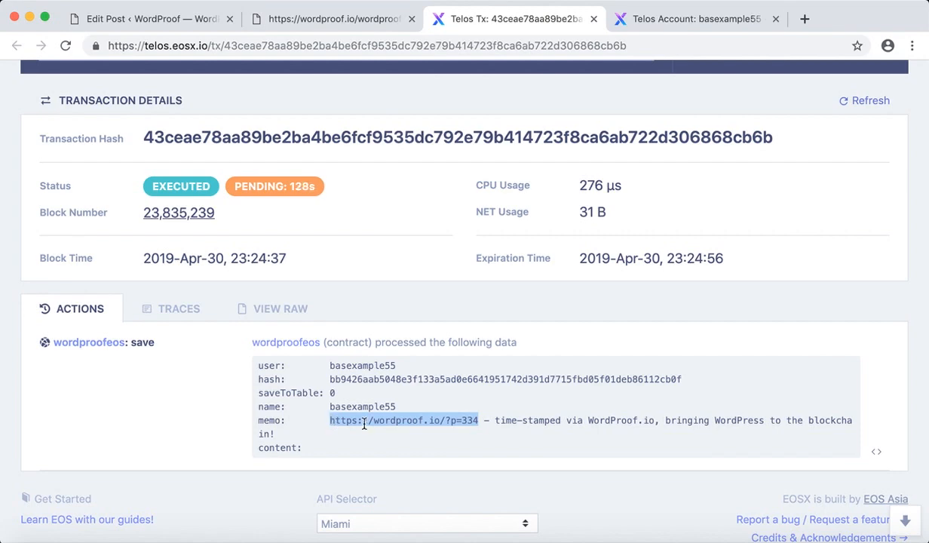
{"action": "left_click", "coordinate": [420, 389]}
{"action": "left_click", "coordinate": [150, 19]}
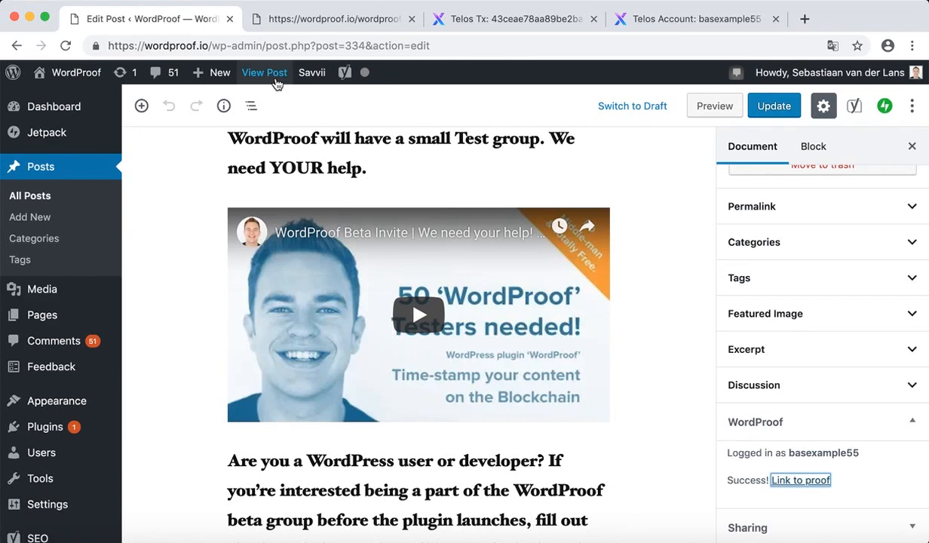
View the published post and open its WordProof Blockchain Certificate, dismissing the translation offer.
{"action": "left_click", "coordinate": [278, 73]}
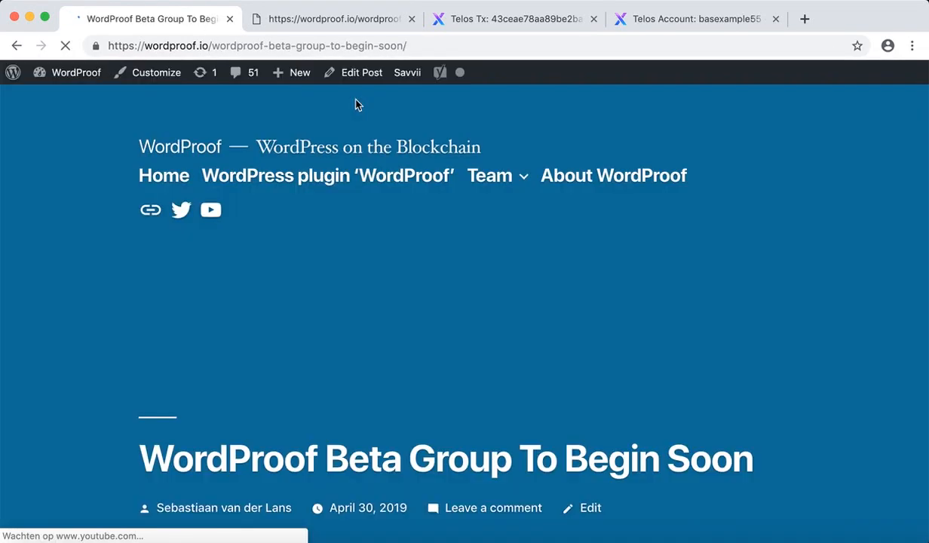
{"action": "scroll", "coordinate": [594, 296], "scroll_direction": "down", "scroll_amount": 3}
{"action": "scroll", "coordinate": [594, 296], "scroll_direction": "down", "scroll_amount": 10}
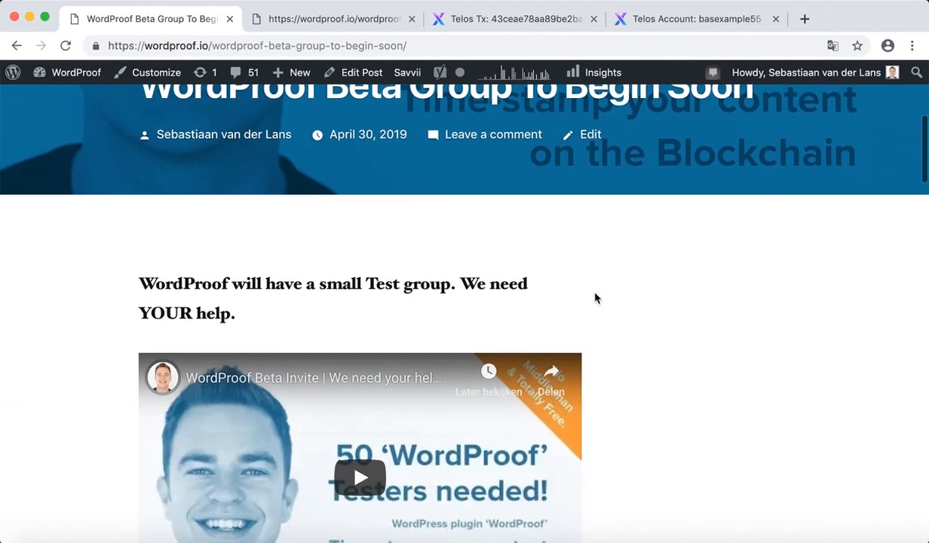
{"action": "scroll", "coordinate": [594, 298], "scroll_direction": "down", "scroll_amount": 10}
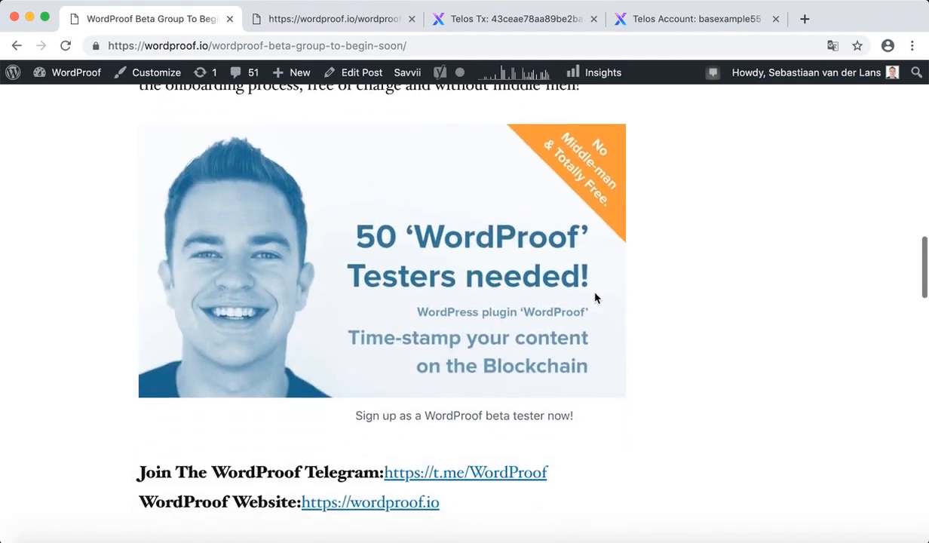
{"action": "scroll", "coordinate": [594, 298], "scroll_direction": "down", "scroll_amount": 3}
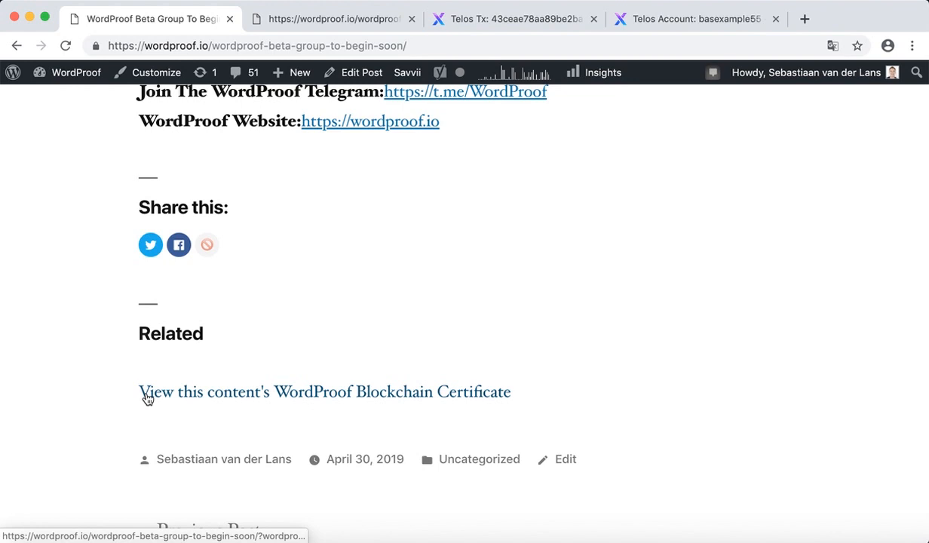
{"action": "left_click", "coordinate": [317, 397]}
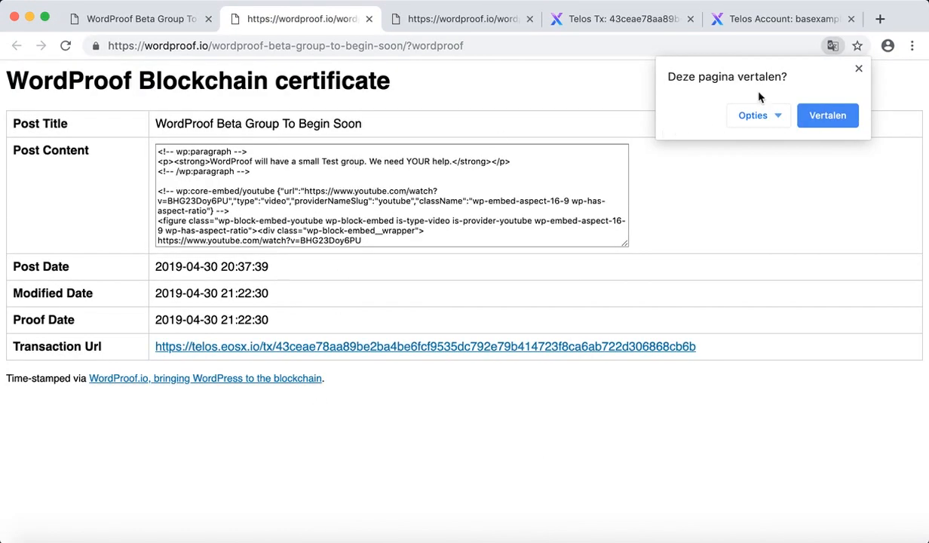
{"action": "left_click", "coordinate": [858, 68]}
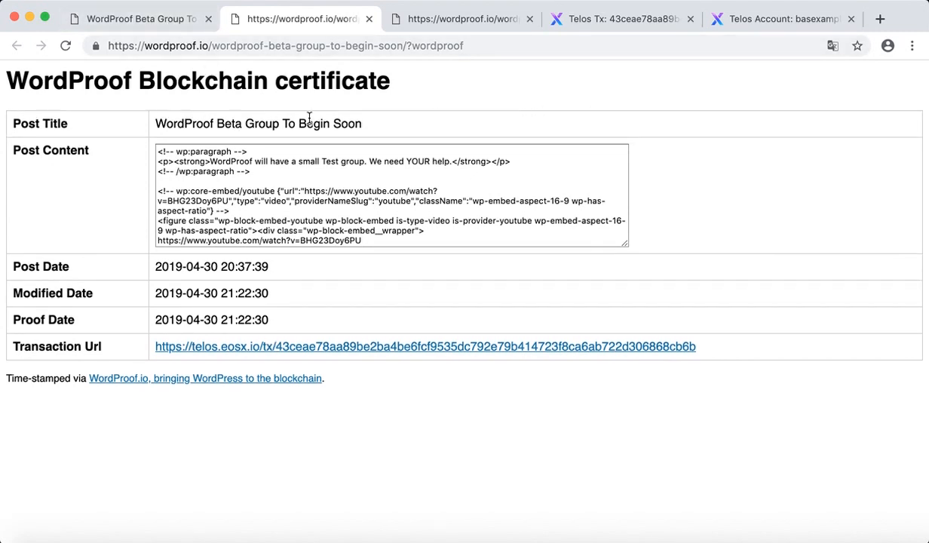
Return to the post tab and go back to the WordProof settings Dashboard.
{"action": "left_click", "coordinate": [178, 25]}
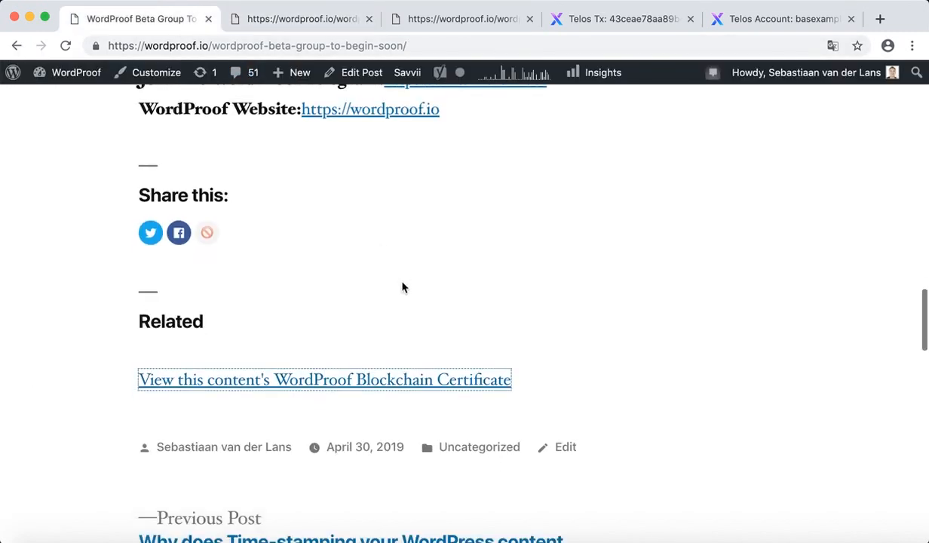
{"action": "scroll", "coordinate": [402, 288], "scroll_direction": "down", "scroll_amount": 1}
{"action": "mouse_move", "coordinate": [100, 74]}
{"action": "left_click", "coordinate": [106, 104]}
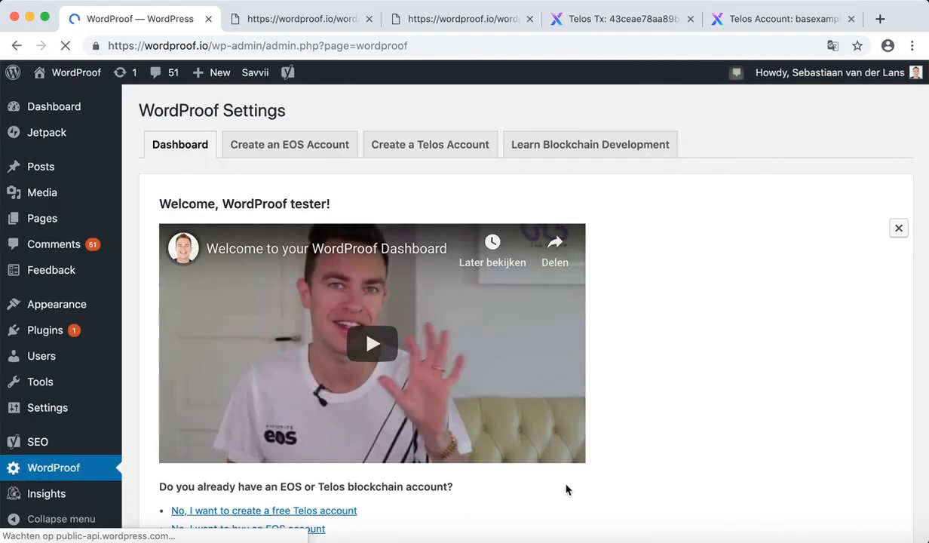
Review the Telos setting and certificate link text, then open the Learn Blockchain Development course page.
{"action": "scroll", "coordinate": [612, 493], "scroll_direction": "down", "scroll_amount": 8}
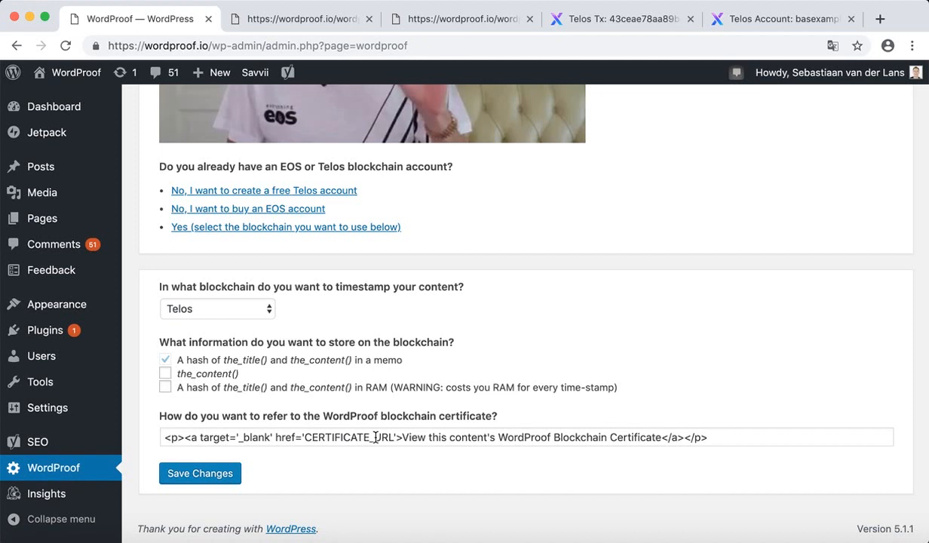
{"action": "left_click_drag", "start_coordinate": [401, 436], "coordinate": [662, 436]}
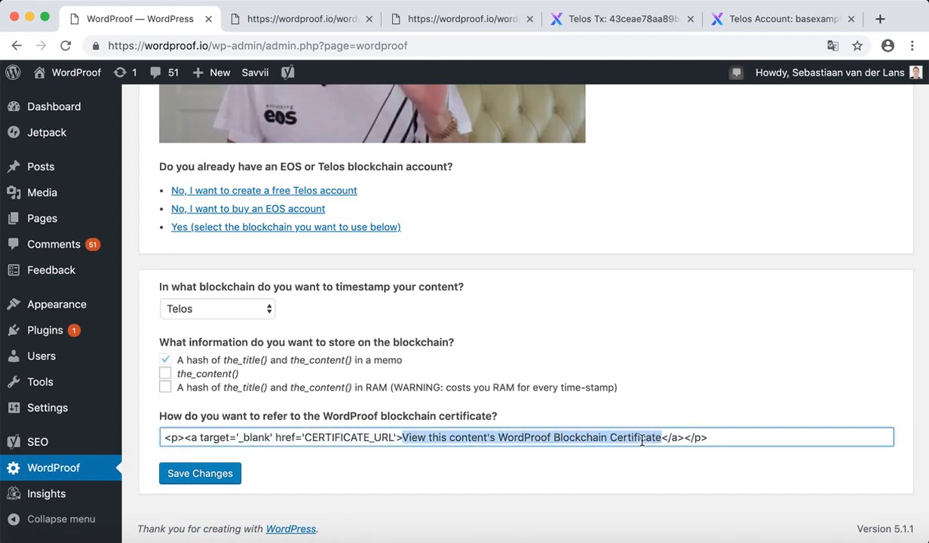
{"action": "left_click", "coordinate": [542, 466]}
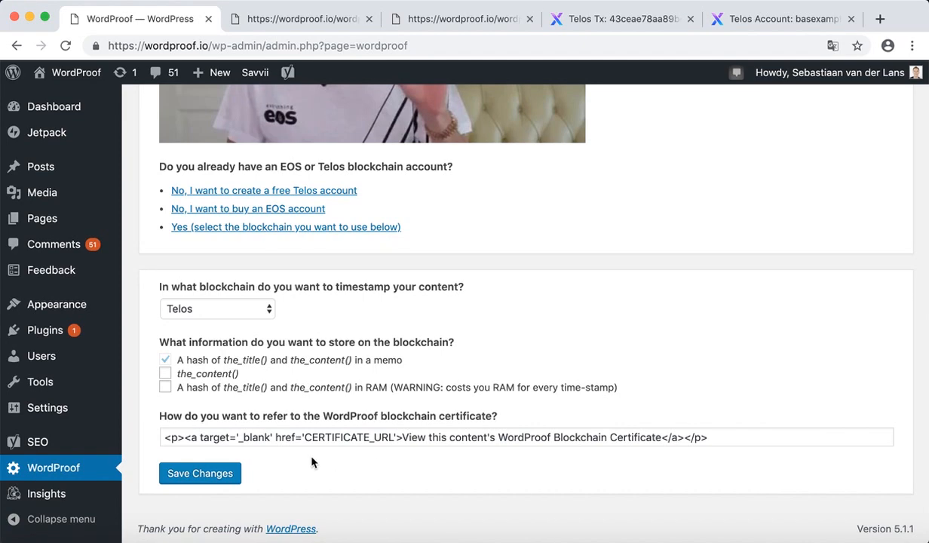
{"action": "scroll", "coordinate": [512, 372], "scroll_direction": "up", "scroll_amount": 10}
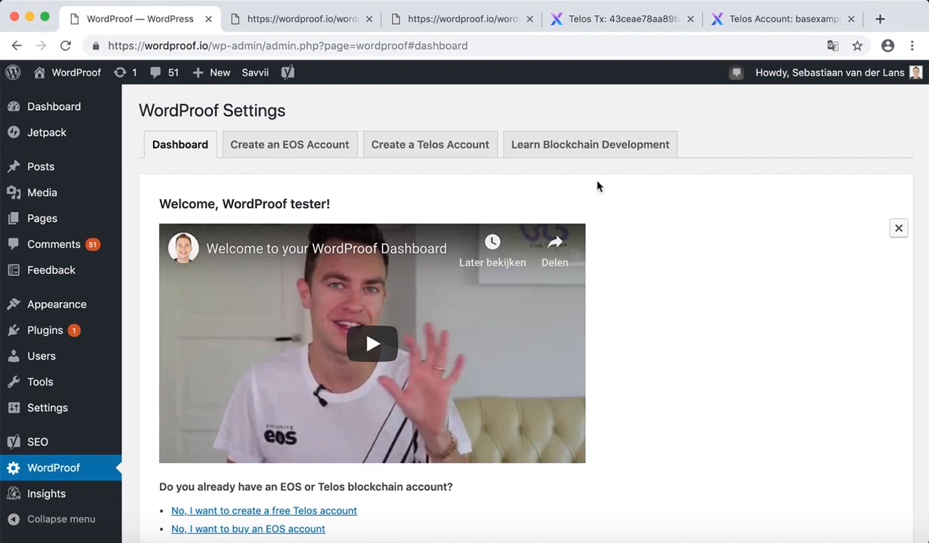
{"action": "left_click", "coordinate": [592, 159]}
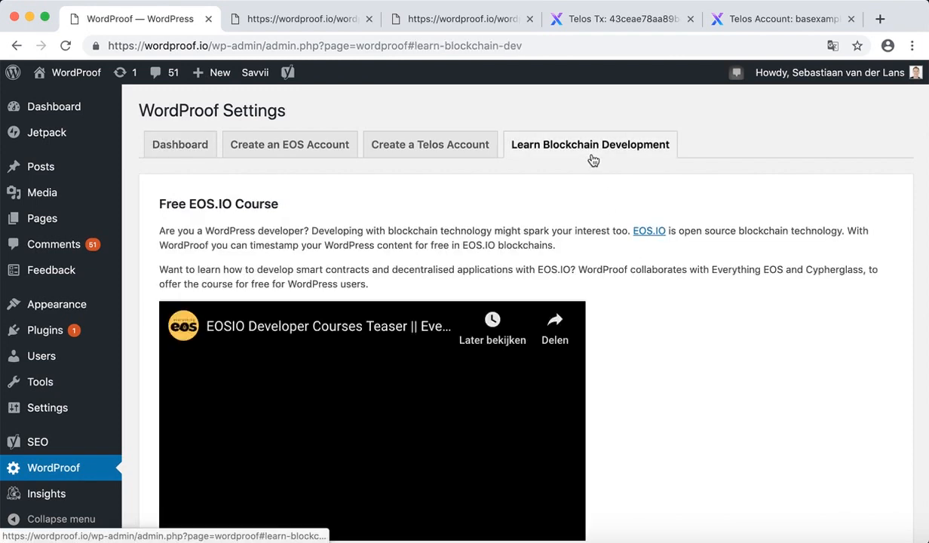